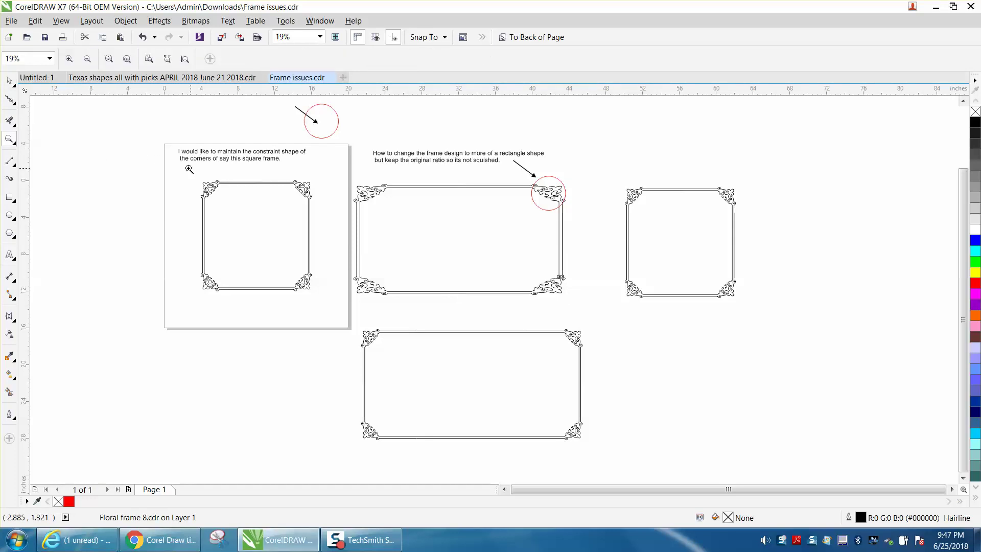
Zoom around the square frame and delete the caption text above it
{"action": "left_click_drag", "start_coordinate": [186, 179], "coordinate": [328, 223]}
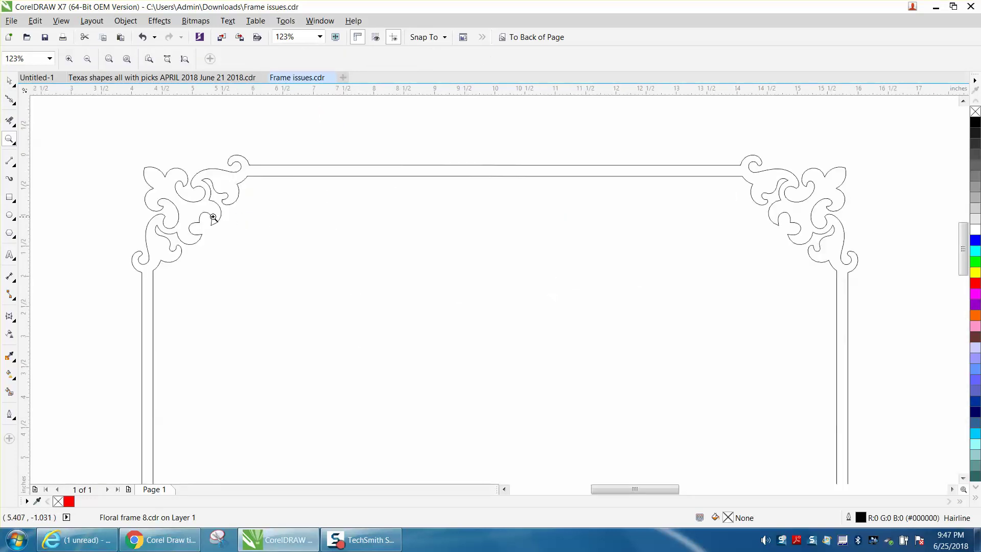
{"action": "right_click", "coordinate": [201, 203]}
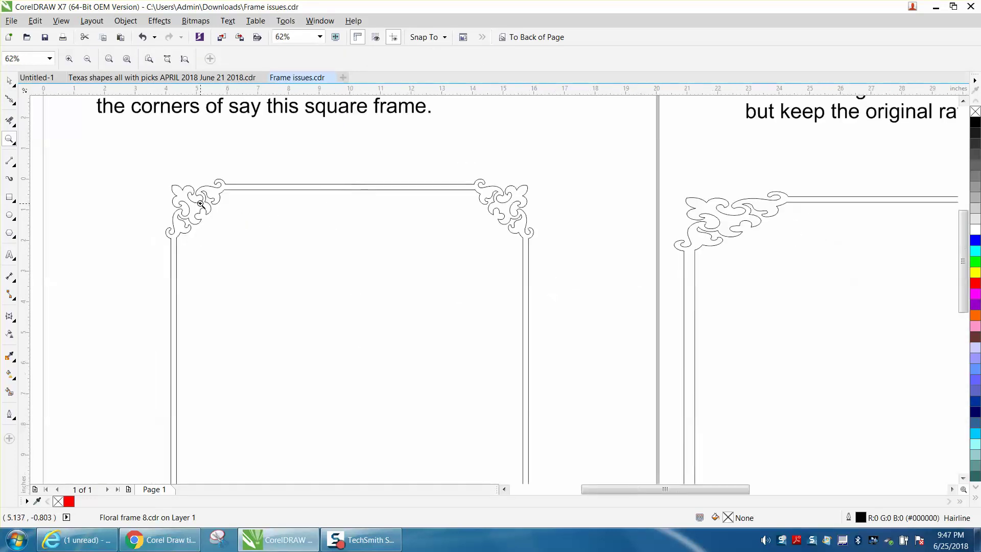
{"action": "right_click", "coordinate": [200, 204]}
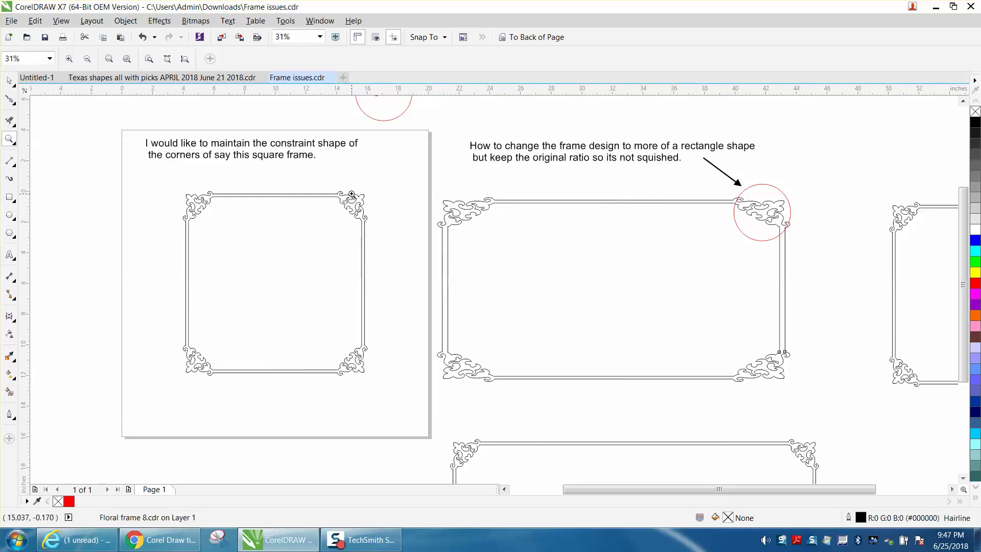
{"action": "left_click_drag", "start_coordinate": [333, 193], "coordinate": [426, 248]}
{"action": "scroll", "coordinate": [373, 224], "scroll_direction": "down", "scroll_amount": 3}
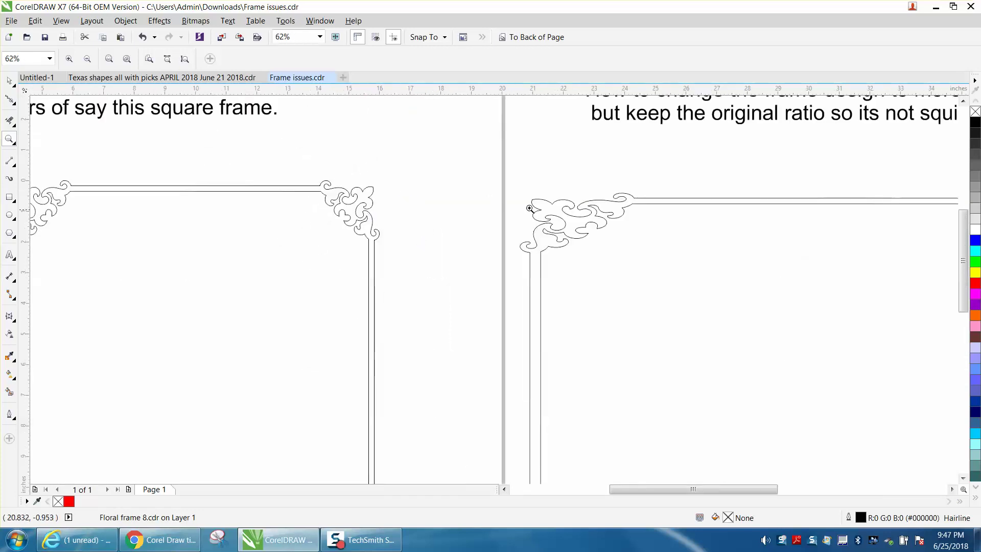
{"action": "scroll", "coordinate": [524, 188], "scroll_direction": "down", "scroll_amount": 1}
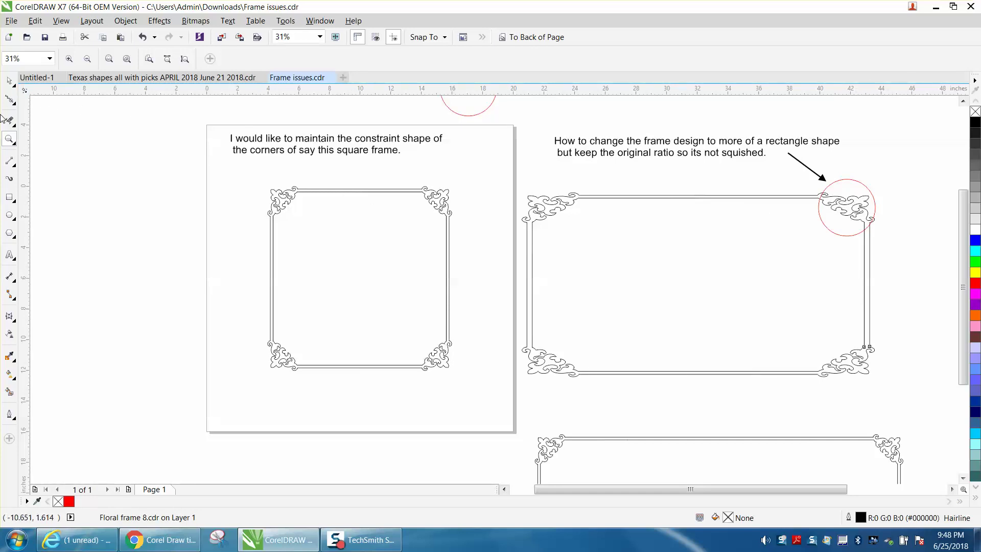
{"action": "left_click", "coordinate": [9, 81]}
{"action": "left_click", "coordinate": [348, 192]}
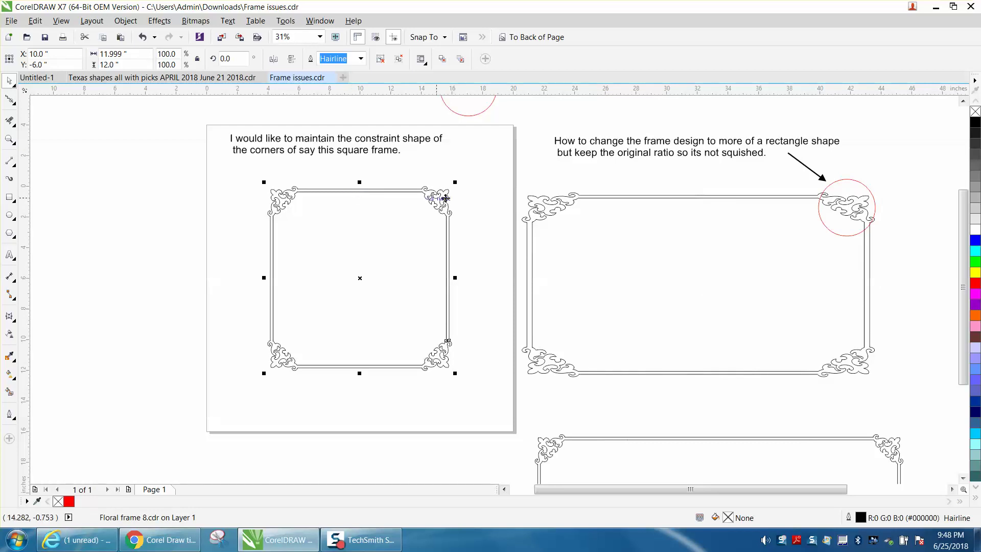
{"action": "left_click", "coordinate": [441, 172]}
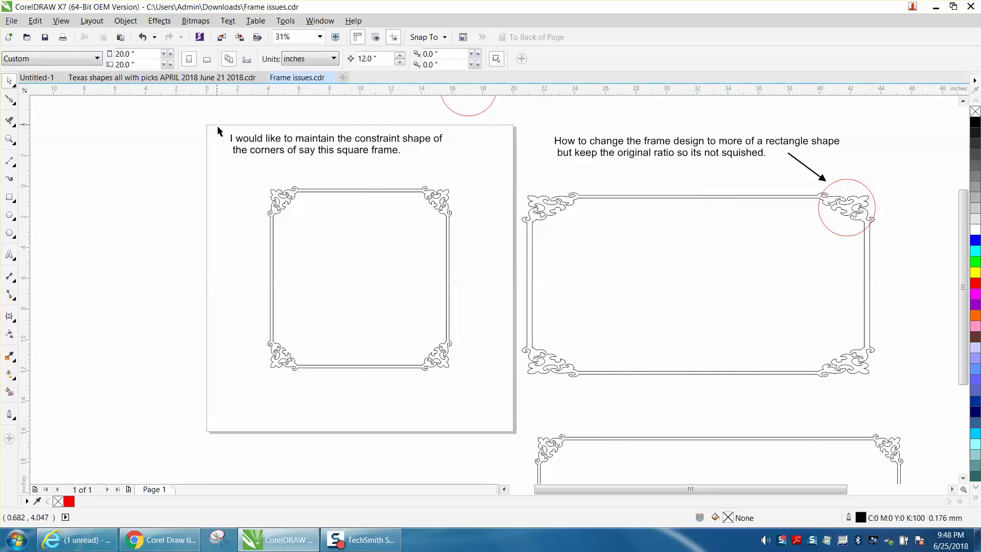
{"action": "left_click_drag", "start_coordinate": [218, 128], "coordinate": [490, 158]}
{"action": "key", "text": "Delete"}
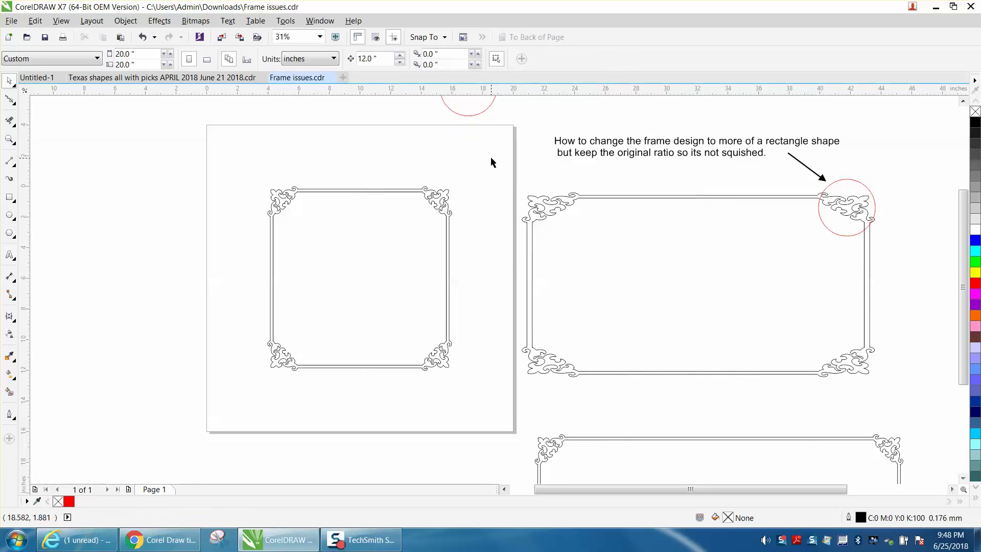
Set the square floral frame's width and height to exactly 12 inches
{"action": "left_click", "coordinate": [364, 192]}
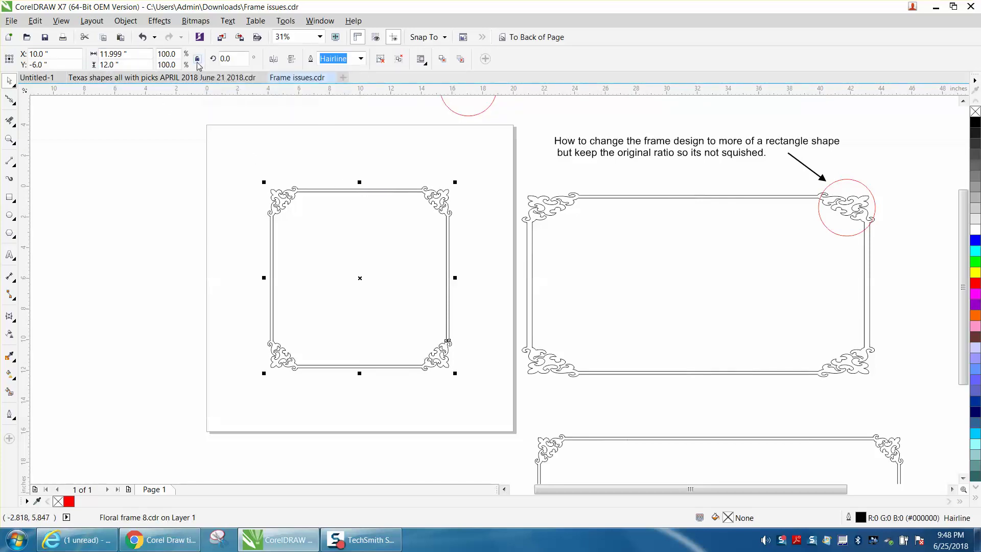
{"action": "left_click", "coordinate": [149, 57]}
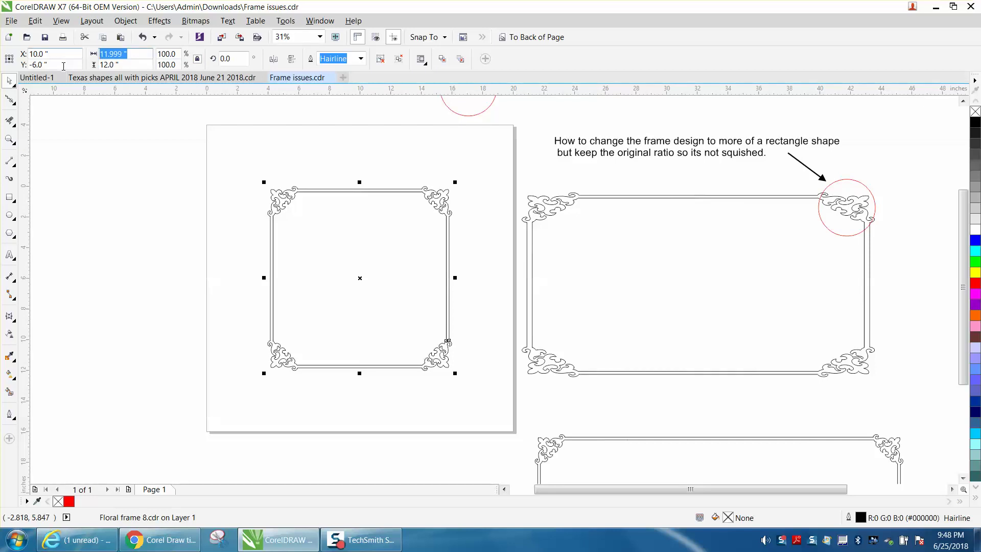
{"action": "type", "text": "12"}
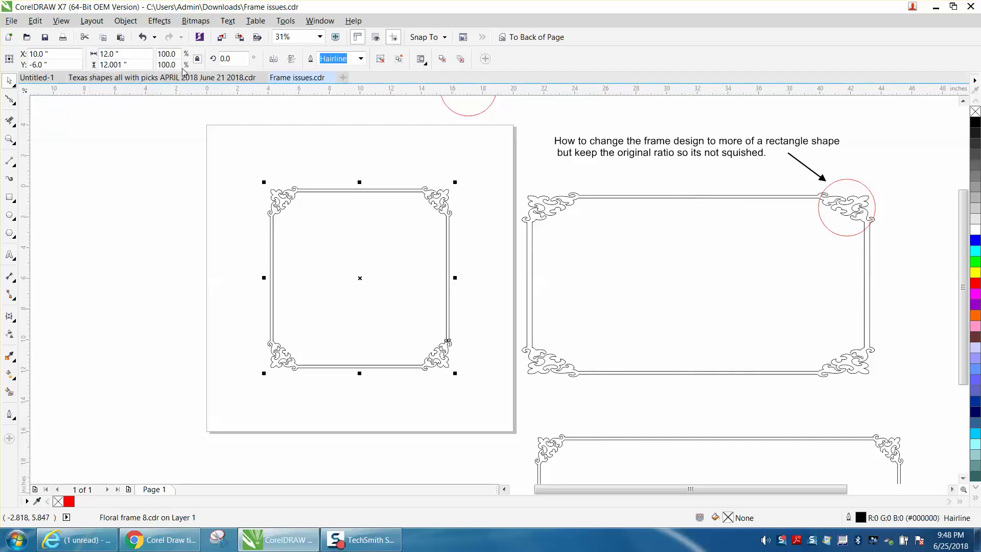
{"action": "left_click", "coordinate": [116, 64]}
{"action": "type", "text": "12"}
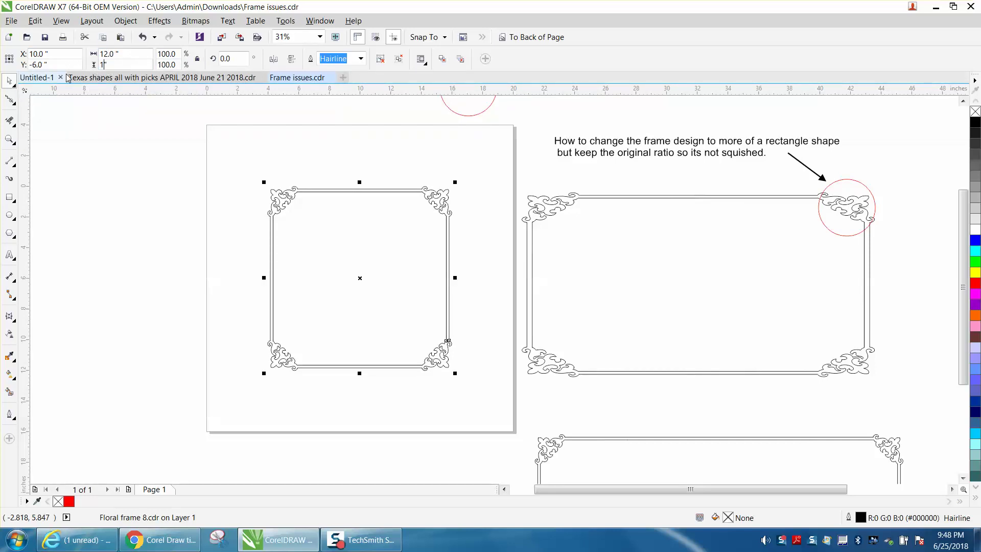
{"action": "key", "text": "Return"}
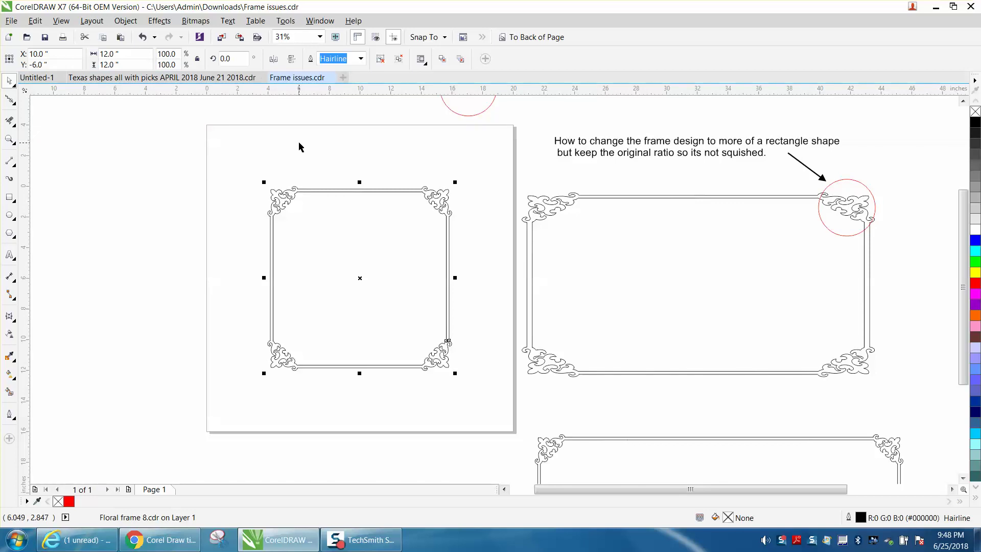
{"action": "left_click", "coordinate": [18, 167]}
Draw a vertical 2-point line and centre it on the page
{"action": "left_click", "coordinate": [57, 173]}
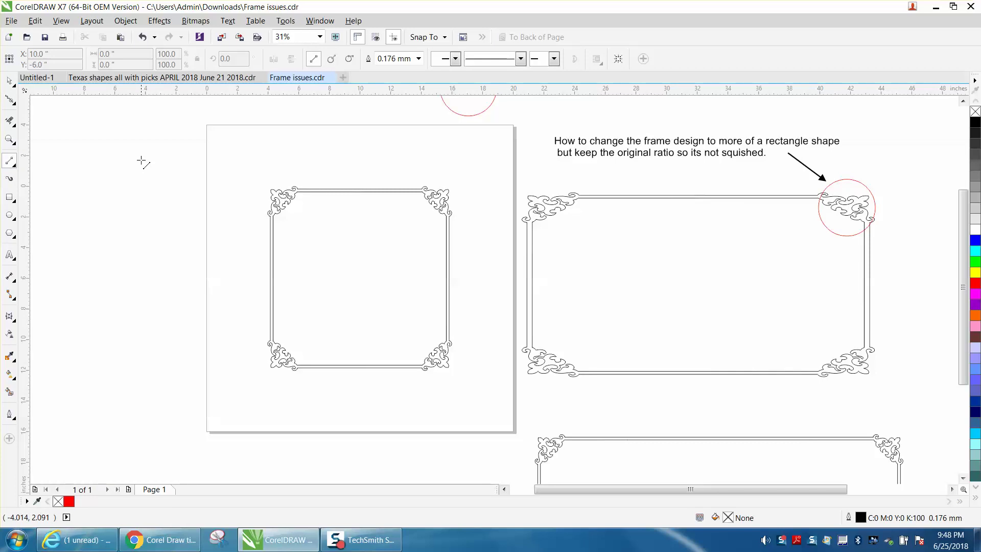
{"action": "left_click_drag", "start_coordinate": [147, 151], "coordinate": [155, 382]}
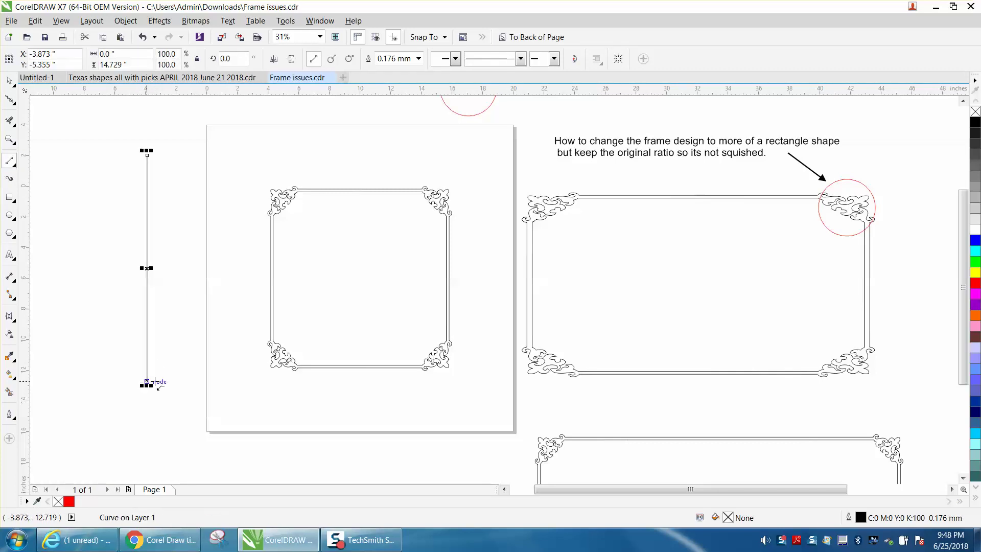
{"action": "key", "text": "p"}
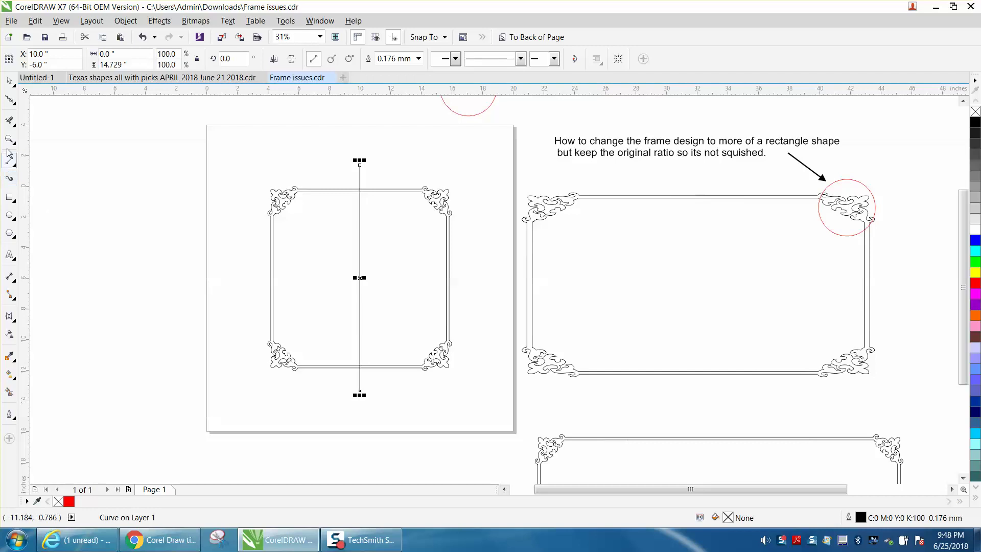
Cut away the frame's left half with Virtual Segment Delete and remove the cutting line
{"action": "left_click", "coordinate": [15, 125]}
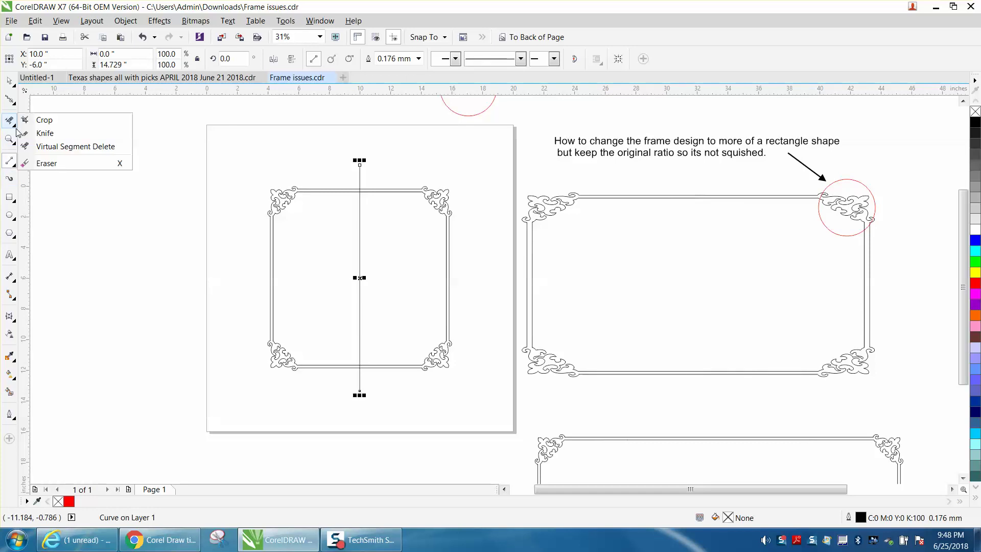
{"action": "left_click", "coordinate": [47, 148]}
{"action": "left_click_drag", "start_coordinate": [252, 173], "coordinate": [341, 383]}
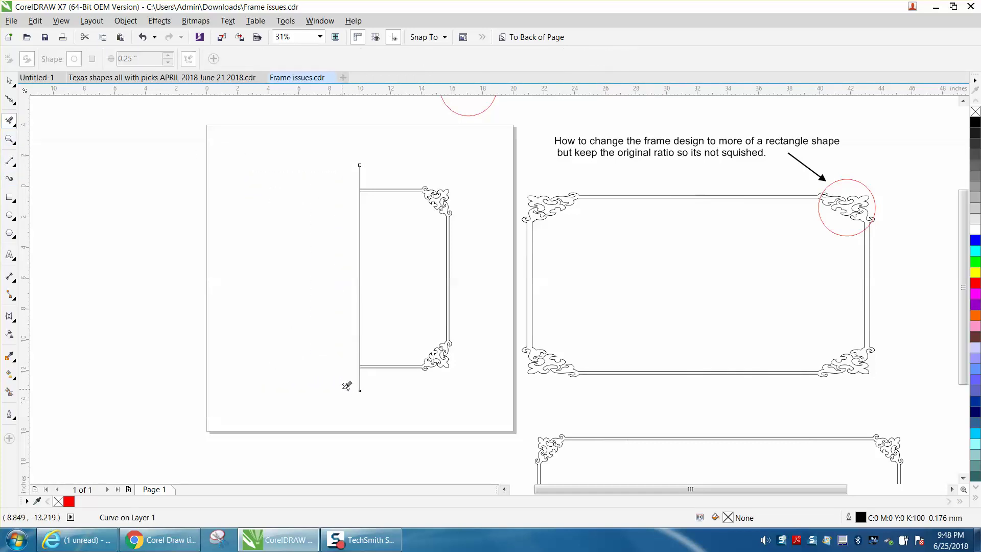
{"action": "left_click", "coordinate": [9, 81]}
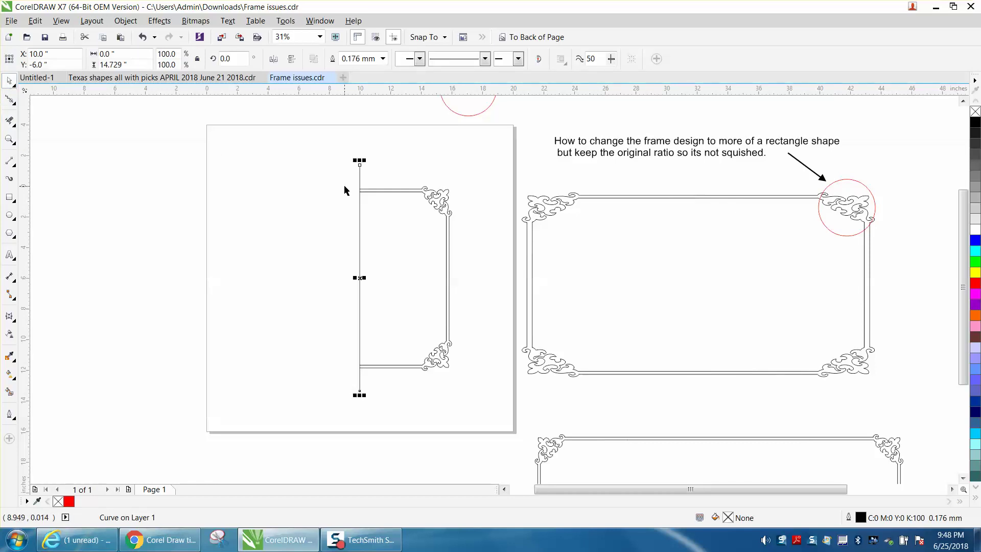
{"action": "key", "text": "Delete"}
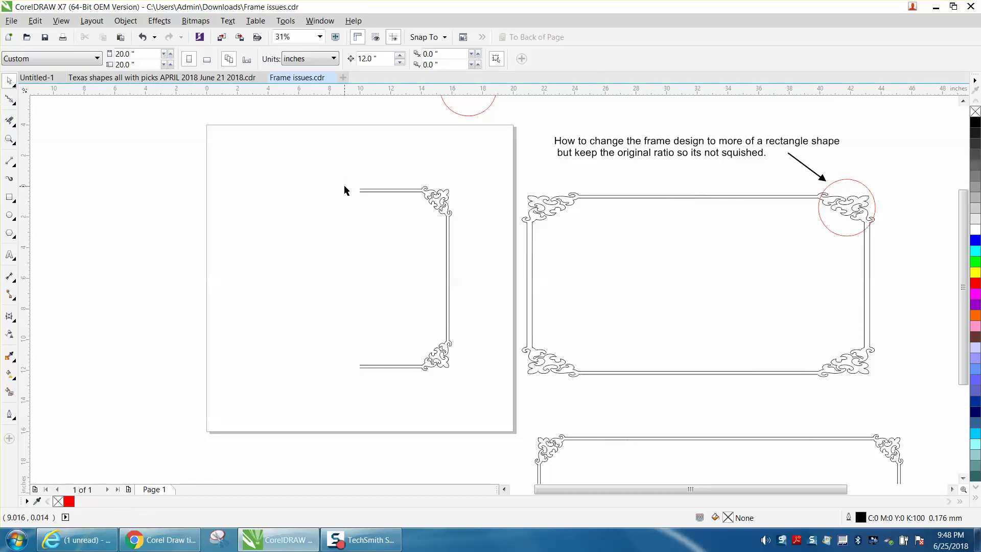
Make a mirrored copy of the half frame and nudge it 12 inches left
{"action": "left_click", "coordinate": [385, 191]}
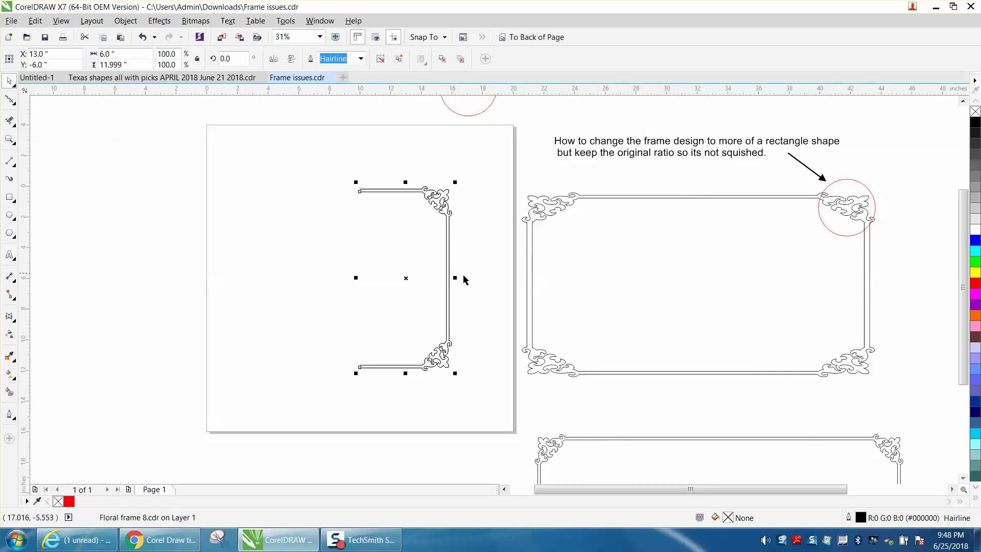
{"action": "left_click_drag", "start_coordinate": [454, 278], "coordinate": [335, 281]}
{"action": "left_click", "coordinate": [337, 115]}
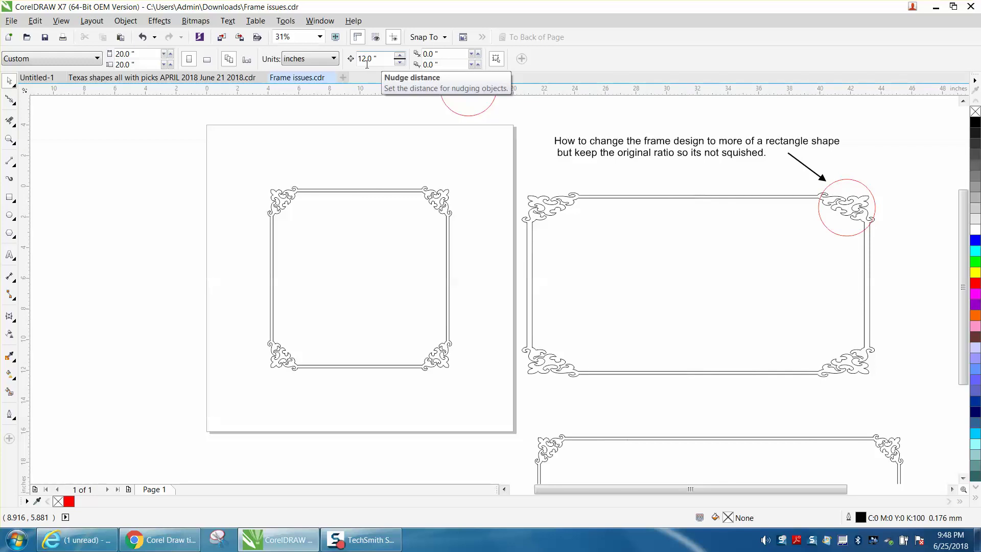
{"action": "left_click", "coordinate": [322, 193]}
{"action": "key", "text": "Left"}
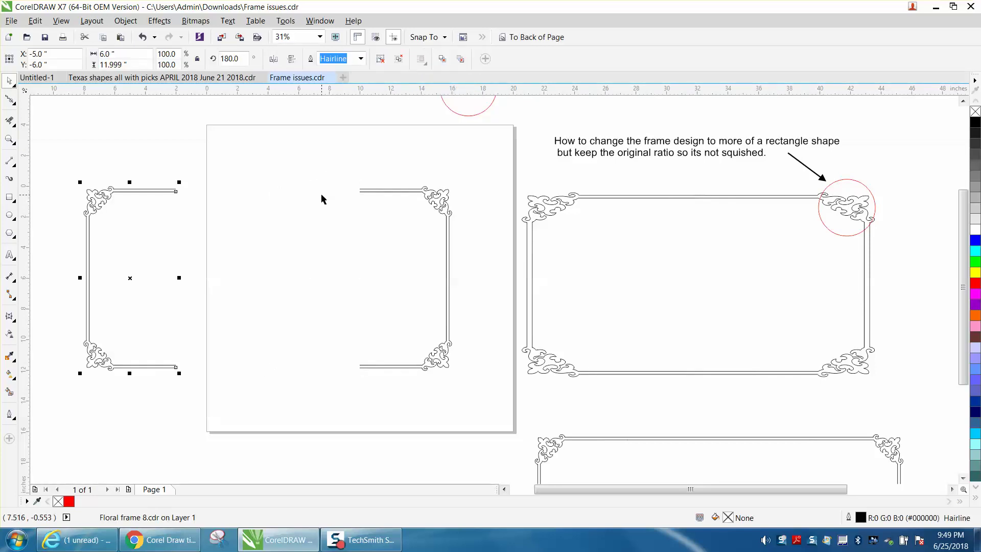
Join the end points of the two top edges with a 2-point line
{"action": "left_click", "coordinate": [12, 162]}
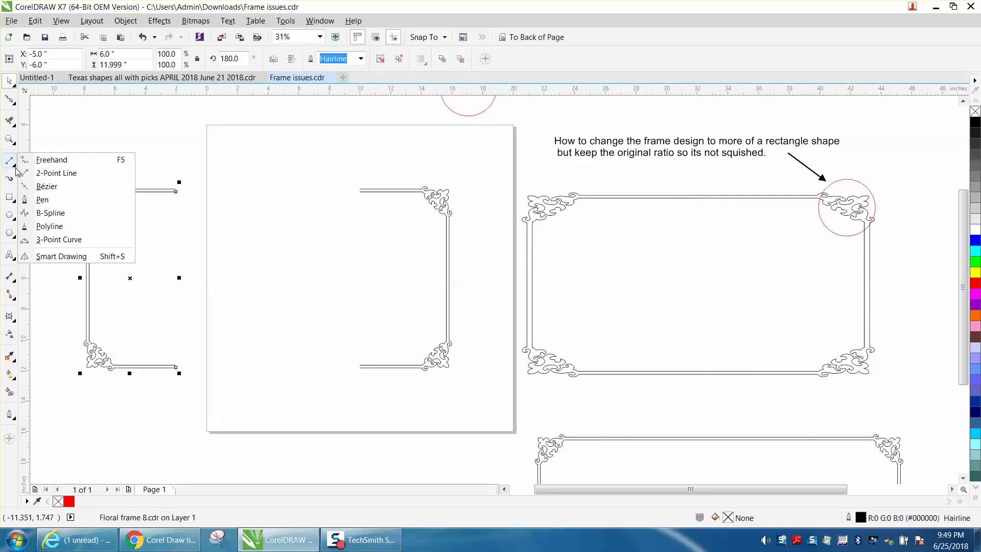
{"action": "left_click", "coordinate": [41, 173]}
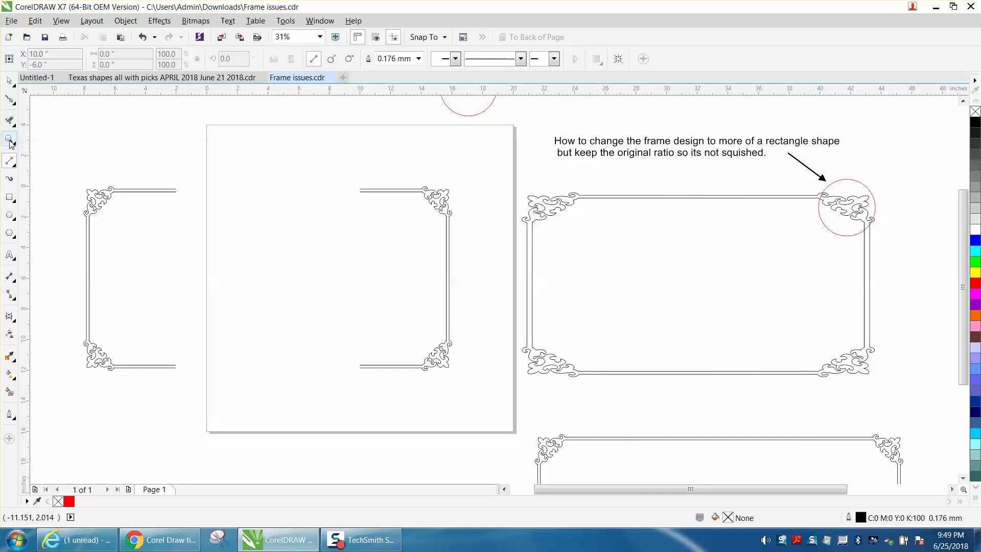
{"action": "left_click", "coordinate": [9, 139]}
{"action": "left_click_drag", "start_coordinate": [150, 175], "coordinate": [372, 223]}
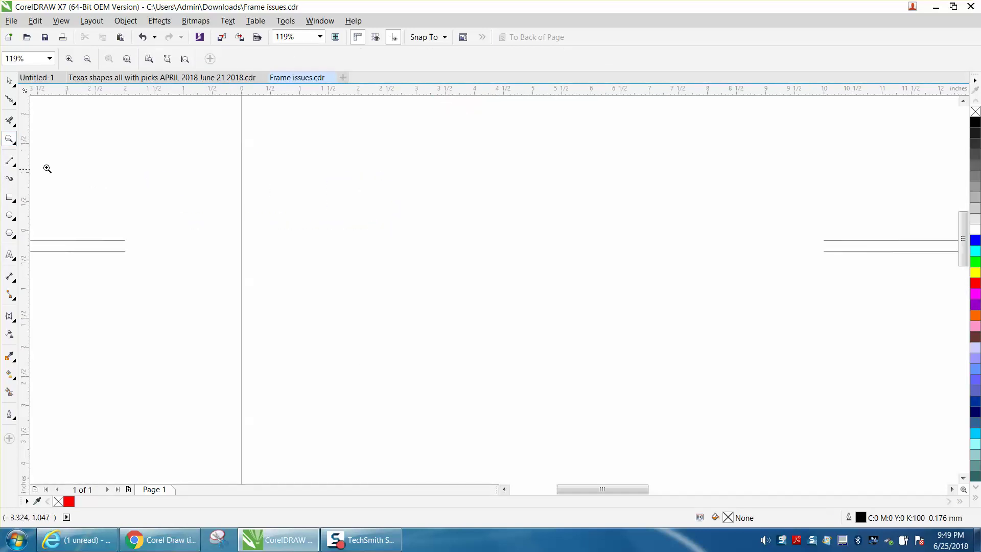
{"action": "left_click", "coordinate": [18, 170]}
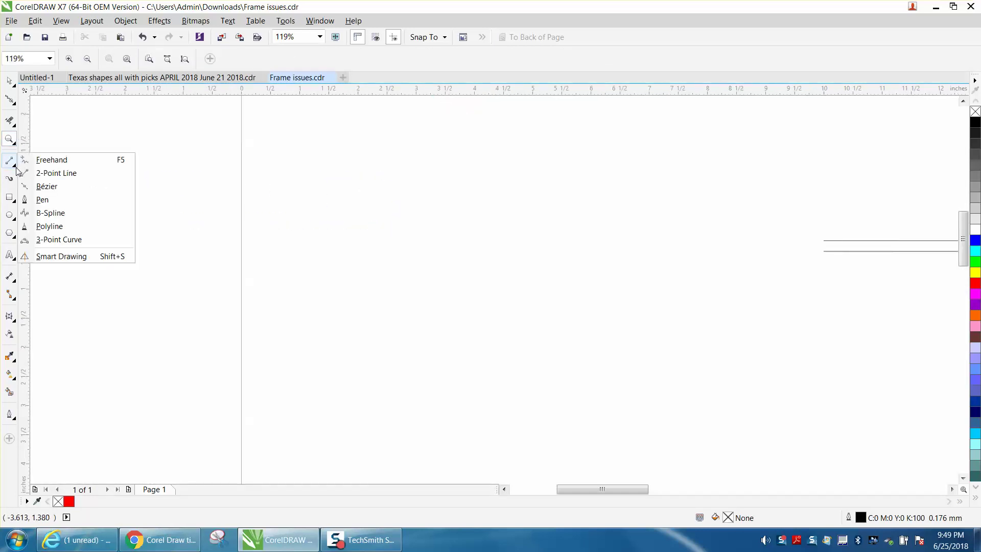
{"action": "left_click", "coordinate": [45, 172]}
{"action": "mouse_move", "coordinate": [125, 251]}
{"action": "left_mouse_down"}
{"action": "mouse_move", "coordinate": [822, 251]}
{"action": "mouse_move", "coordinate": [357, 254]}
{"action": "mouse_move", "coordinate": [125, 247]}
{"action": "mouse_move", "coordinate": [122, 239]}
{"action": "left_mouse_up"}
Close the gap in the lower edge with a 12-inch 2-point line
{"action": "scroll", "coordinate": [241, 292], "scroll_direction": "down", "scroll_amount": 2}
{"action": "scroll", "coordinate": [241, 291], "scroll_direction": "down", "scroll_amount": 4}
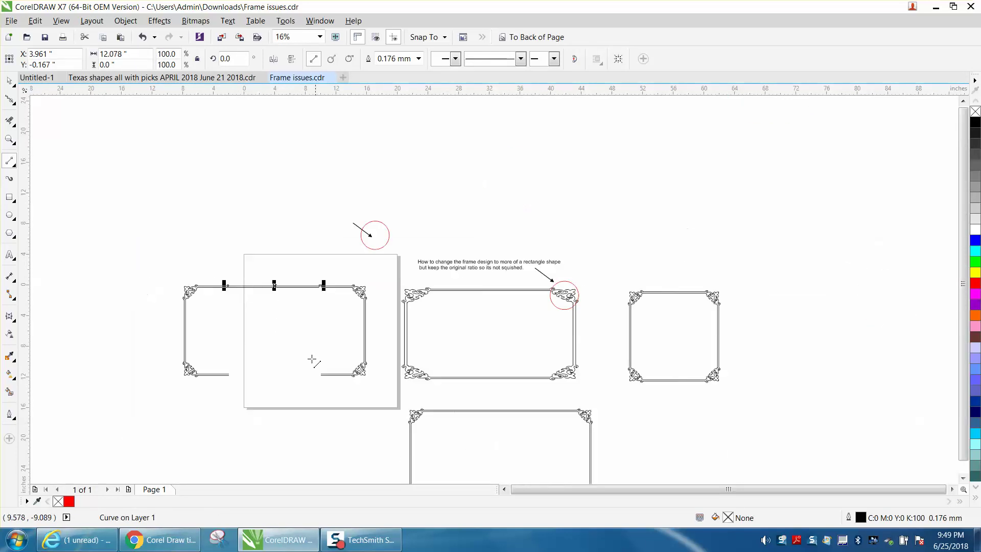
{"action": "left_click", "coordinate": [14, 143]}
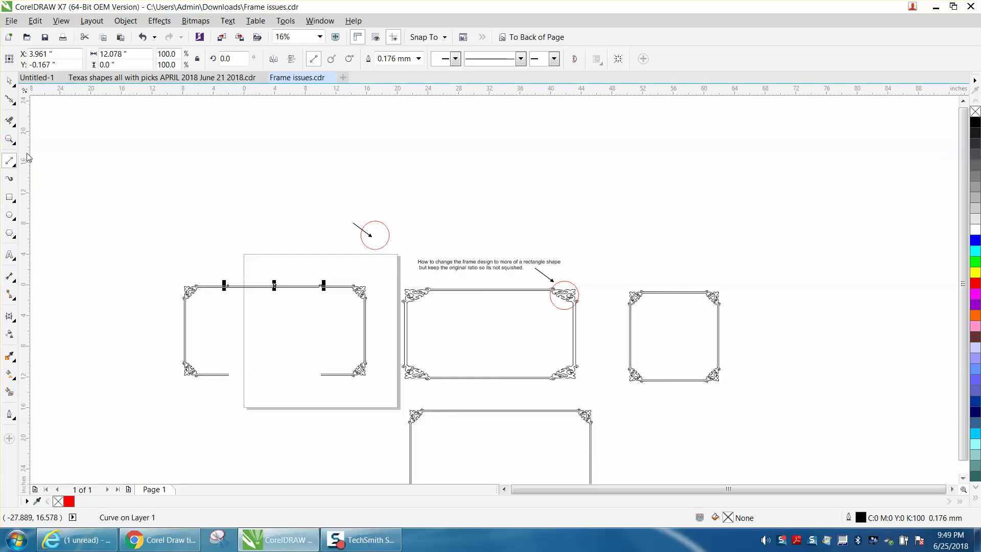
{"action": "left_click", "coordinate": [14, 143]}
{"action": "left_click_drag", "start_coordinate": [219, 354], "coordinate": [381, 391]}
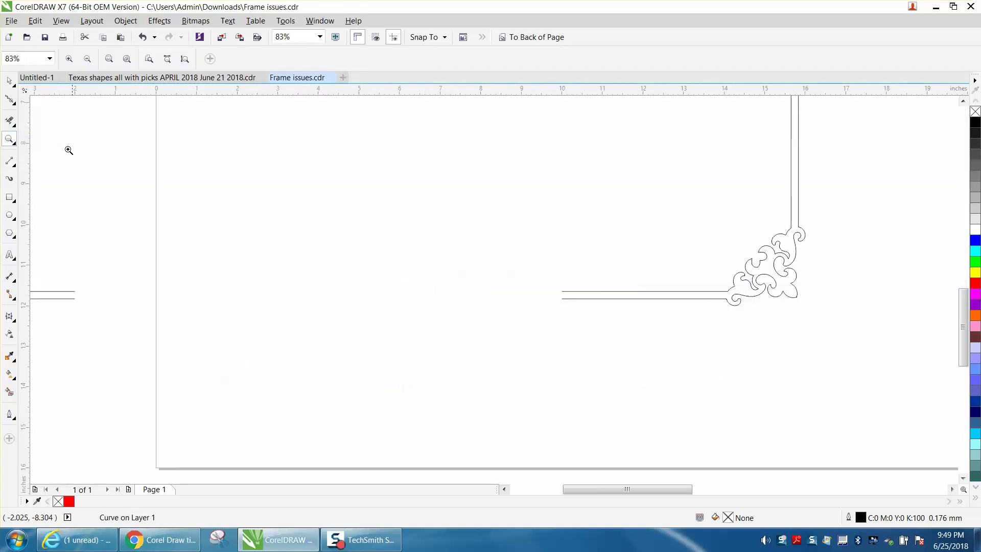
{"action": "left_click", "coordinate": [13, 165]}
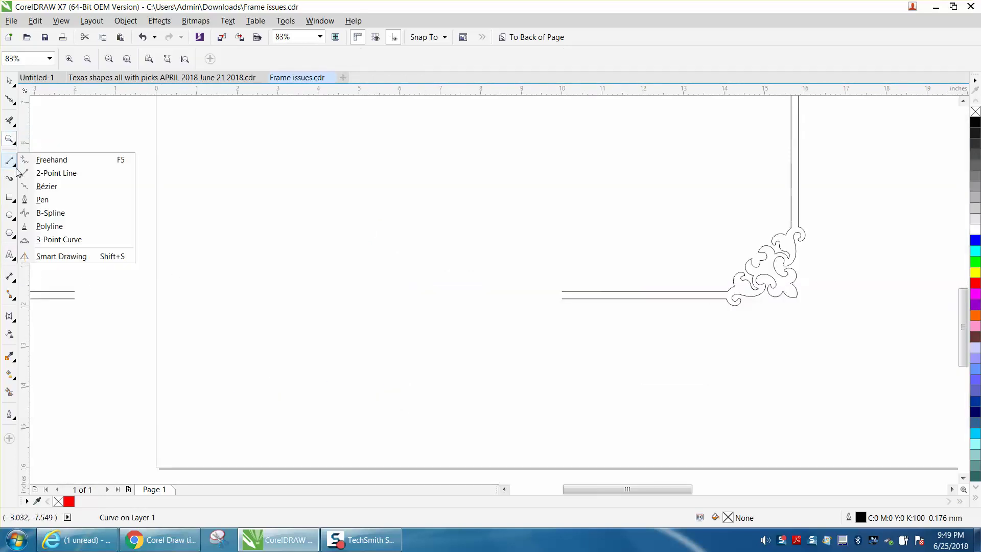
{"action": "left_click", "coordinate": [51, 173]}
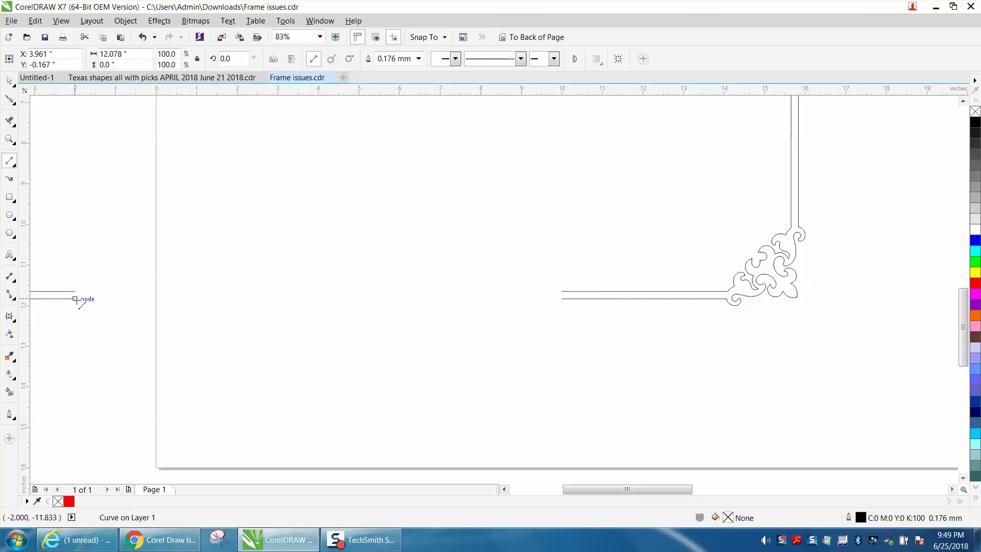
{"action": "mouse_move", "coordinate": [75, 299]}
{"action": "left_mouse_down"}
{"action": "mouse_move", "coordinate": [437, 312]}
{"action": "mouse_move", "coordinate": [556, 313]}
{"action": "mouse_move", "coordinate": [564, 304]}
{"action": "mouse_move", "coordinate": [529, 289]}
{"action": "mouse_move", "coordinate": [79, 291]}
{"action": "left_mouse_up"}
Check the Edit menu and Snap To options without changing anything
{"action": "left_click", "coordinate": [35, 21]}
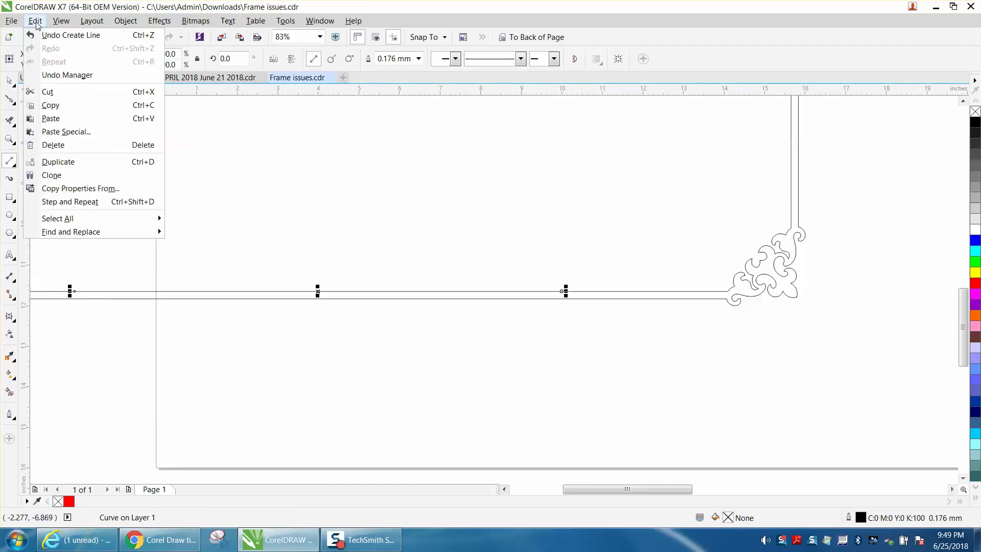
{"action": "mouse_move", "coordinate": [58, 24]}
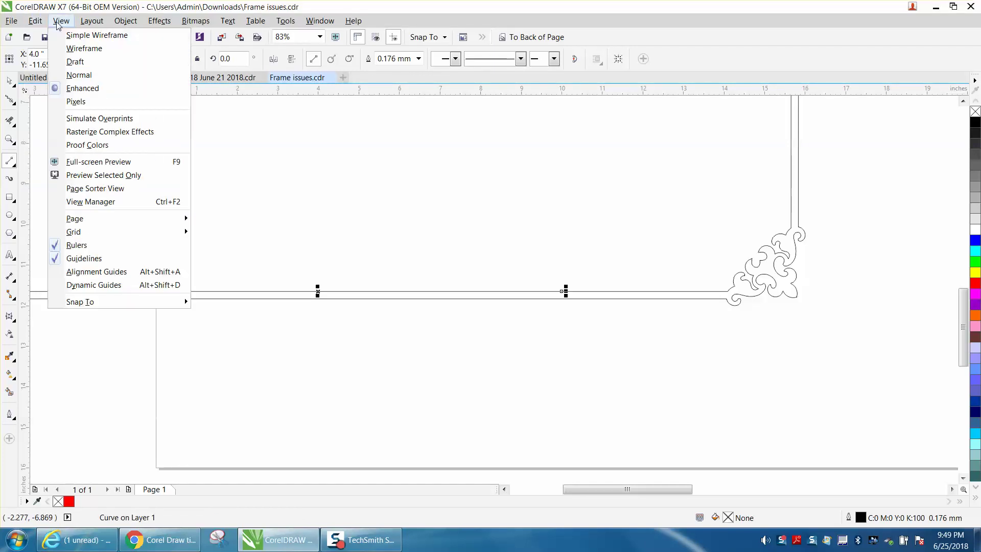
{"action": "mouse_move", "coordinate": [83, 303]}
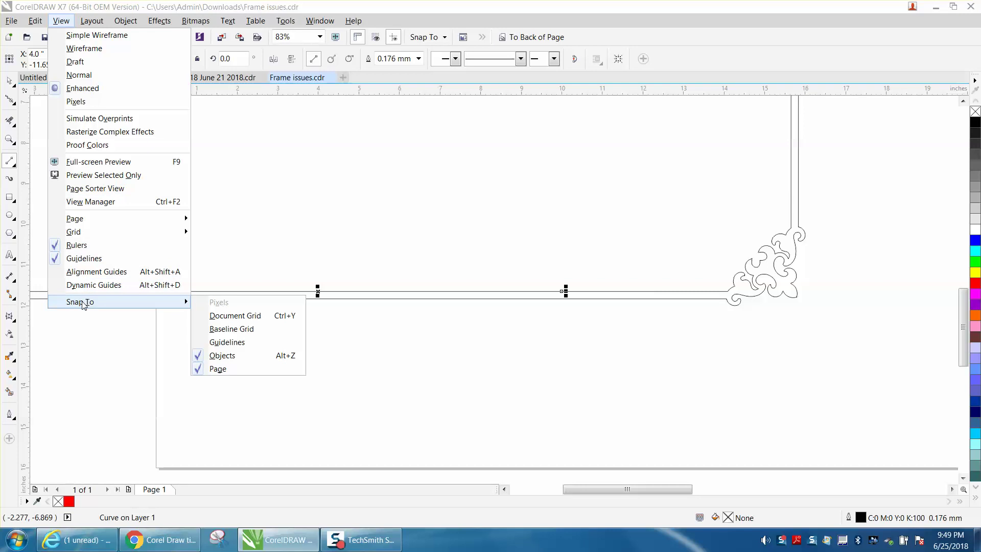
{"action": "left_click", "coordinate": [153, 342]}
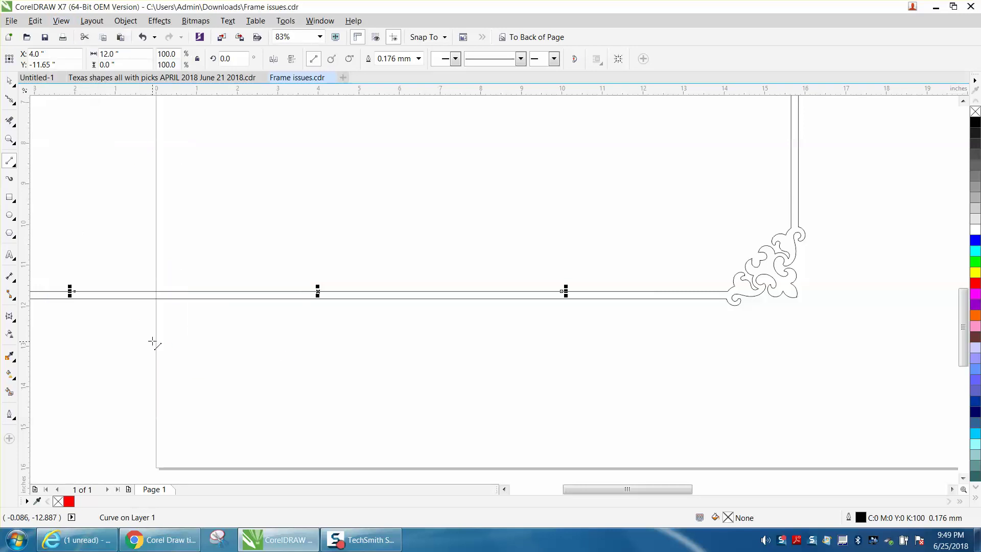
{"action": "scroll", "coordinate": [154, 341], "scroll_direction": "down", "scroll_amount": 3}
Zoom to the rebuilt frame and marquee-select all six of its pieces
{"action": "scroll", "coordinate": [174, 322], "scroll_direction": "down", "scroll_amount": 5}
{"action": "key", "text": "z"}
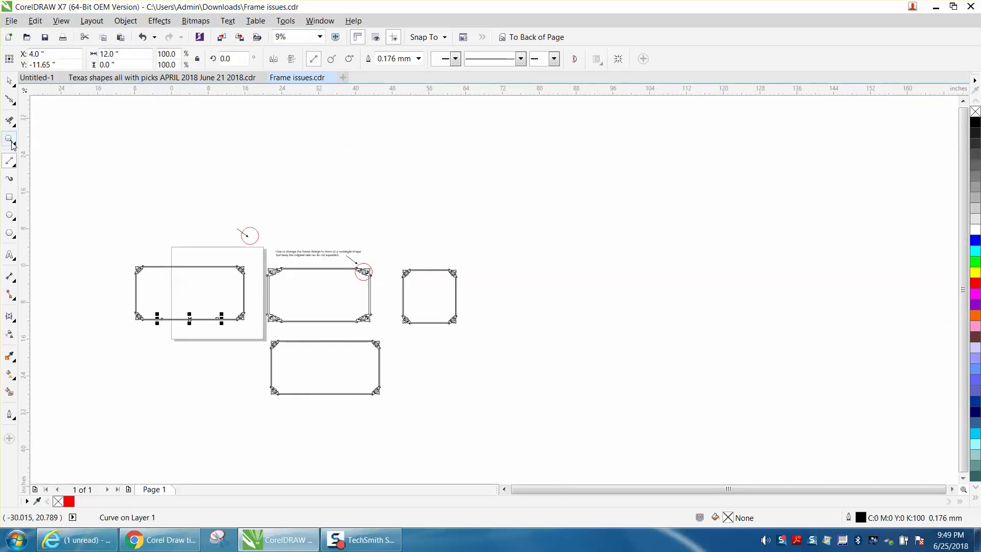
{"action": "left_click_drag", "start_coordinate": [134, 264], "coordinate": [296, 322]}
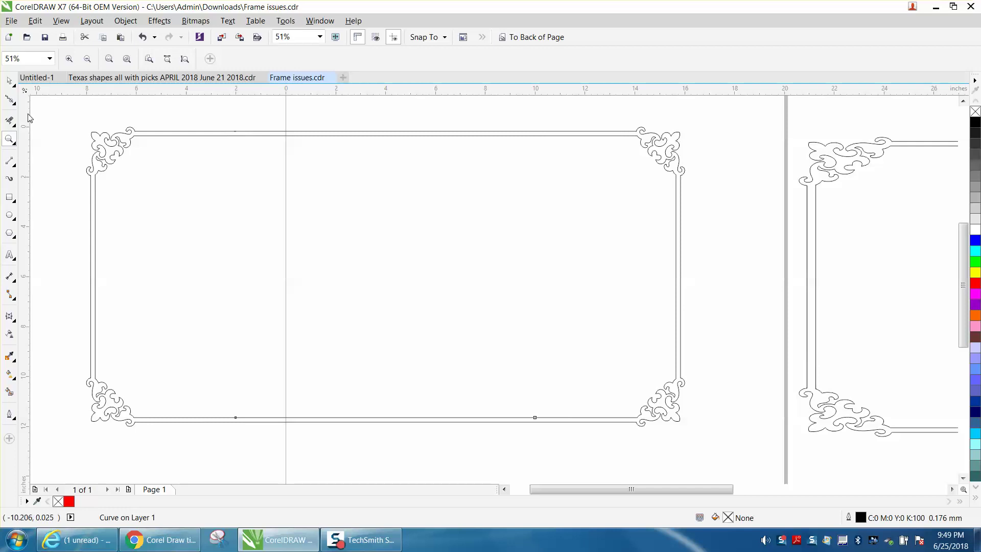
{"action": "left_click", "coordinate": [9, 82]}
{"action": "left_click_drag", "start_coordinate": [66, 120], "coordinate": [750, 445]}
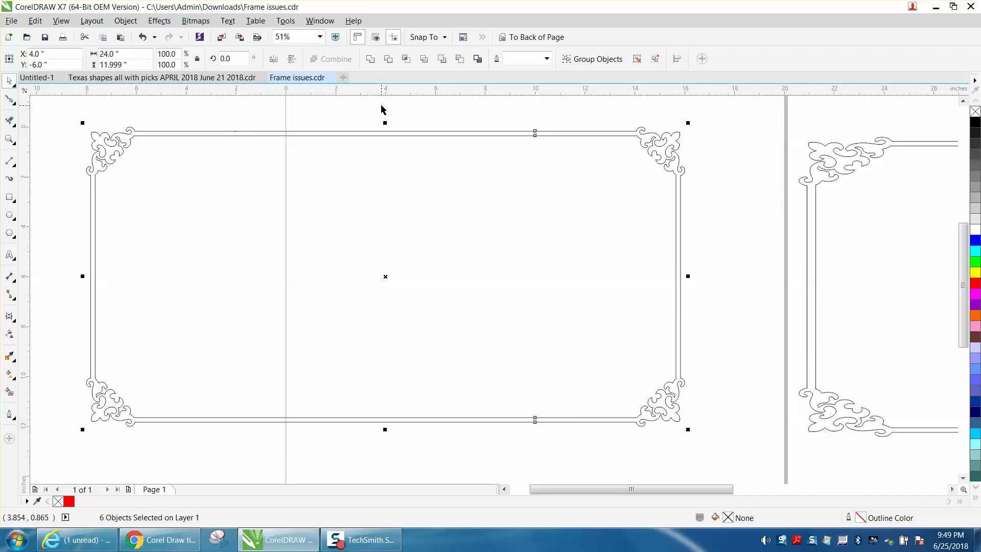
Weld the six pieces into one curve, shift it slightly down-right, and outline it red
{"action": "left_click", "coordinate": [370, 59]}
{"action": "left_click", "coordinate": [429, 114]}
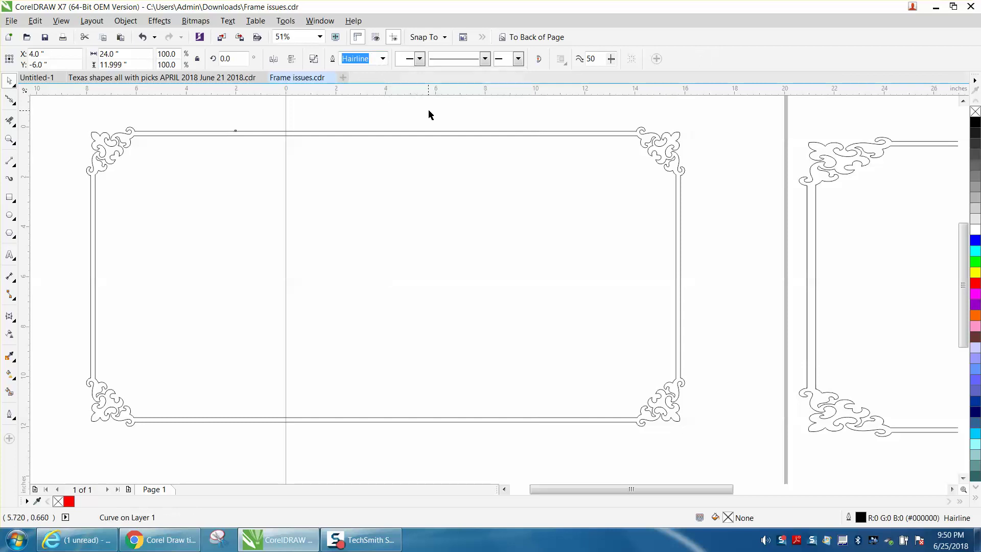
{"action": "left_click", "coordinate": [433, 135]}
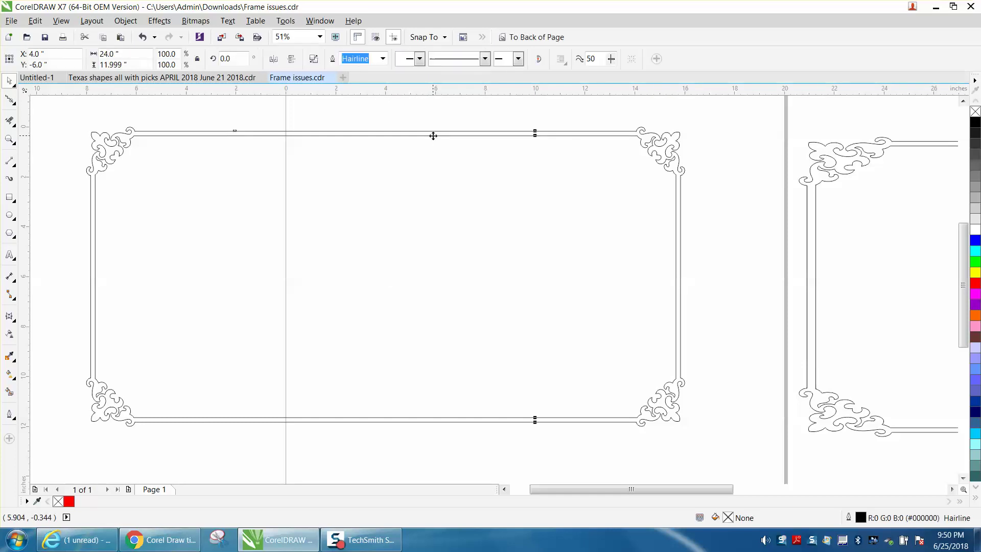
{"action": "left_click_drag", "start_coordinate": [433, 138], "coordinate": [463, 152]}
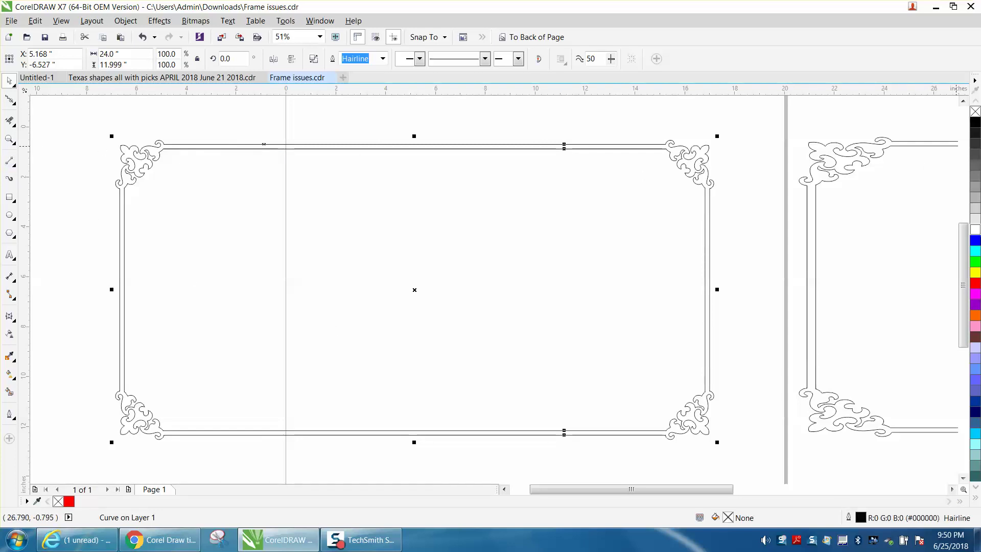
{"action": "right_click", "coordinate": [975, 282]}
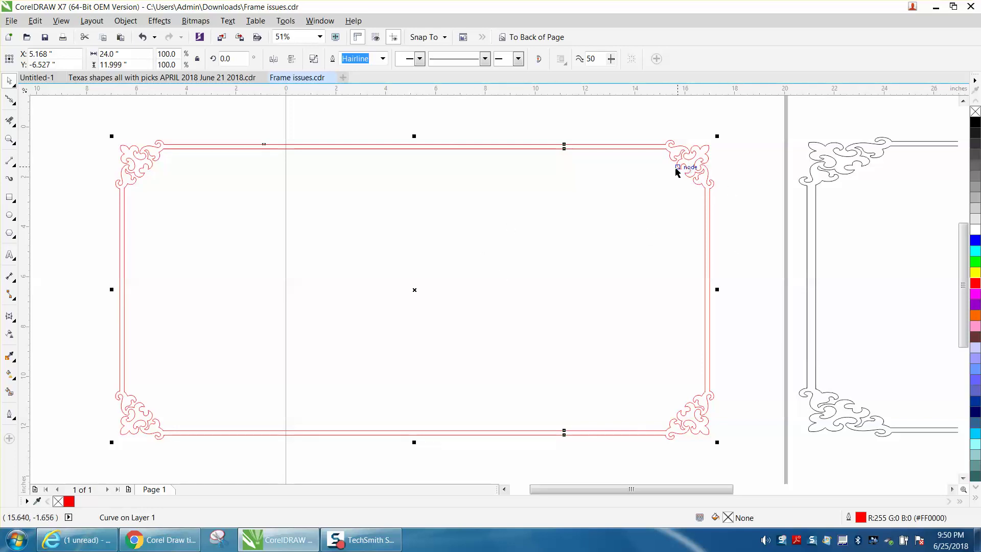
{"action": "scroll", "coordinate": [267, 359], "scroll_direction": "down", "scroll_amount": 2}
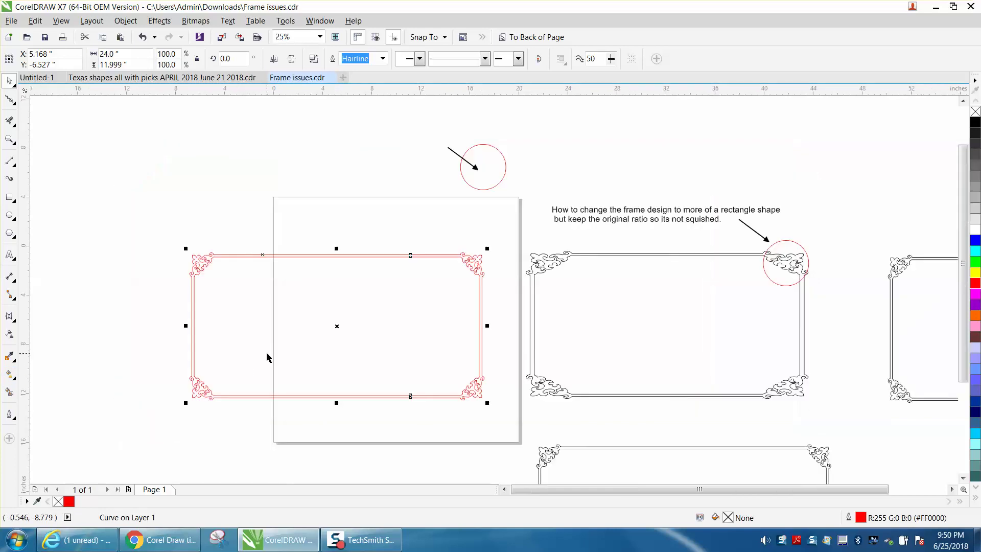
Choose Smart Fill with a black fill colour, then undo the unwanted fill
{"action": "left_click", "coordinate": [9, 391]}
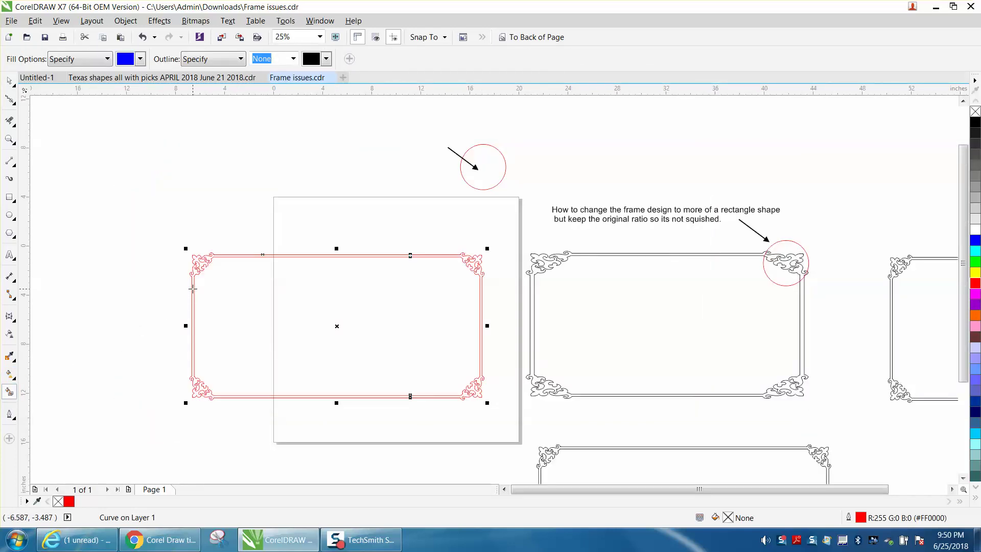
{"action": "left_click", "coordinate": [140, 59]}
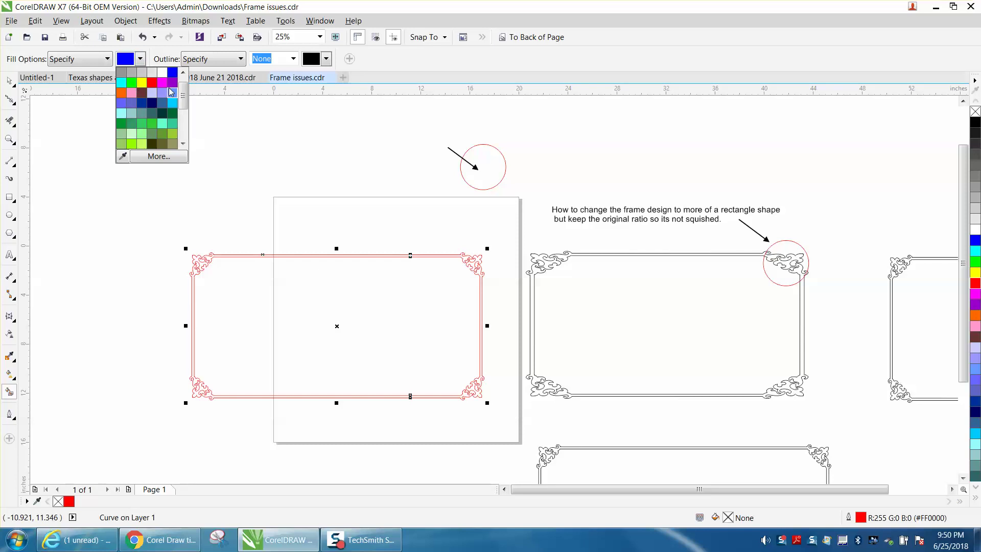
{"action": "left_click_drag", "start_coordinate": [185, 98], "coordinate": [183, 76]}
{"action": "left_click", "coordinate": [121, 72]}
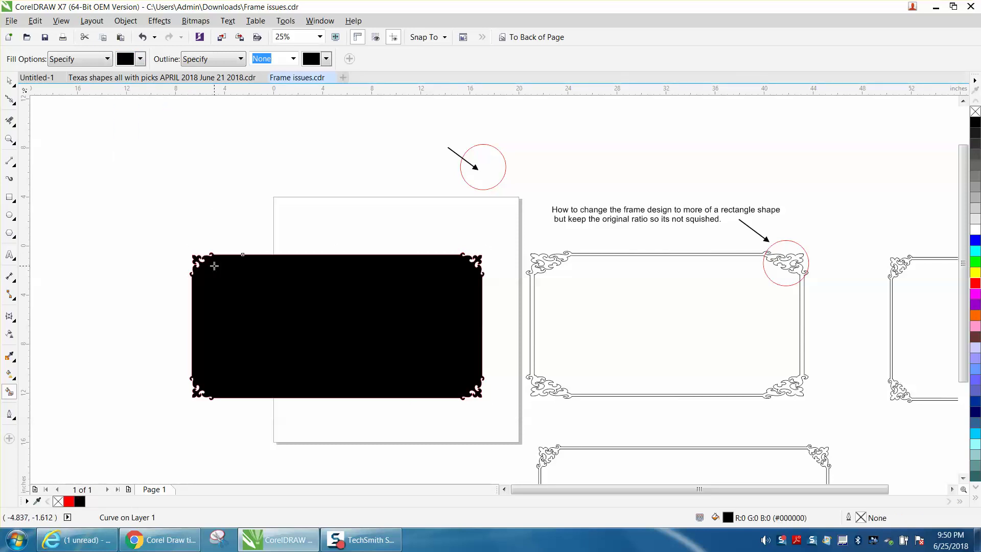
{"action": "left_click", "coordinate": [143, 37]}
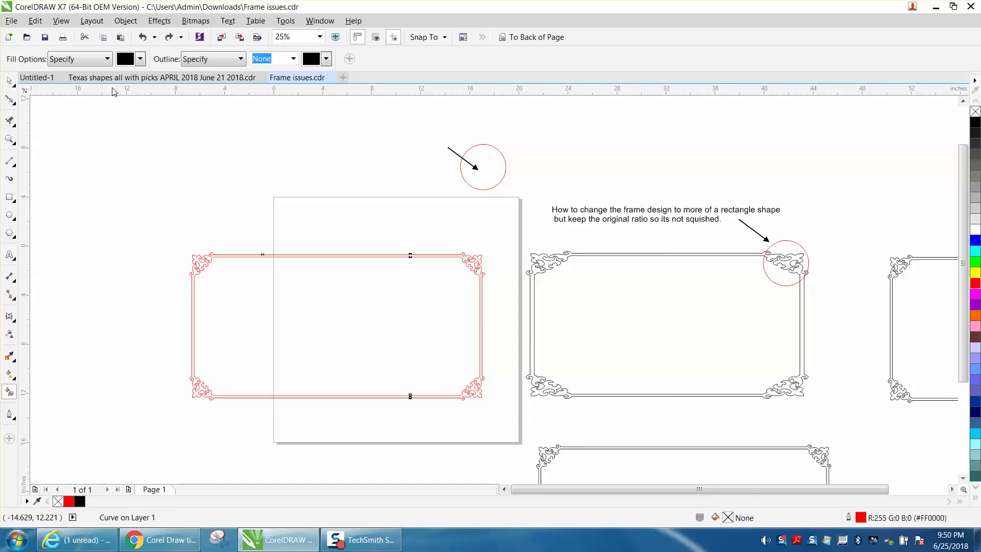
Smart-fill the area inside the frame outline and drag the new copy left off the page
{"action": "left_click", "coordinate": [9, 139]}
{"action": "left_click_drag", "start_coordinate": [191, 239], "coordinate": [258, 285]}
{"action": "left_click", "coordinate": [9, 391]}
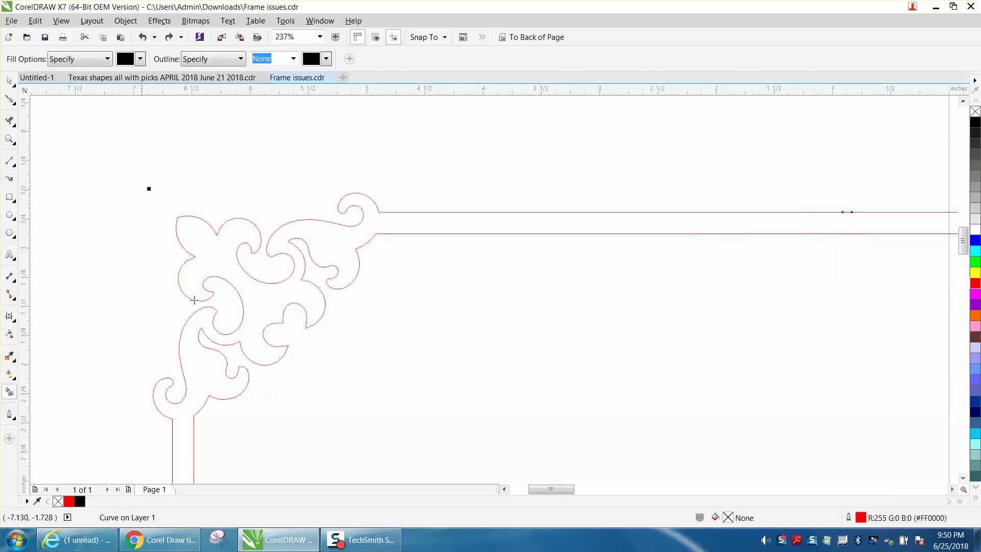
{"action": "left_click", "coordinate": [317, 240]}
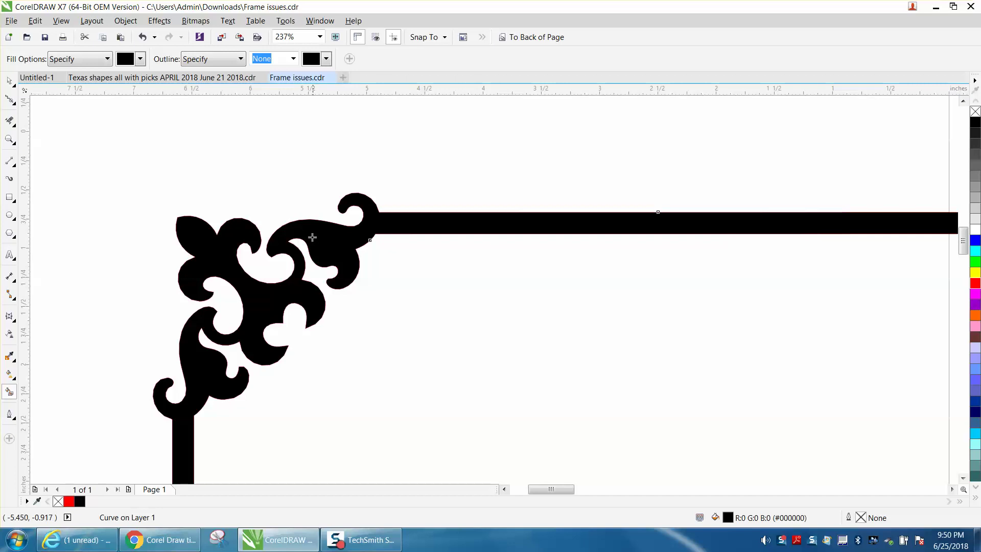
{"action": "scroll", "coordinate": [312, 237], "scroll_direction": "down", "scroll_amount": 5}
{"action": "left_click", "coordinate": [9, 81]}
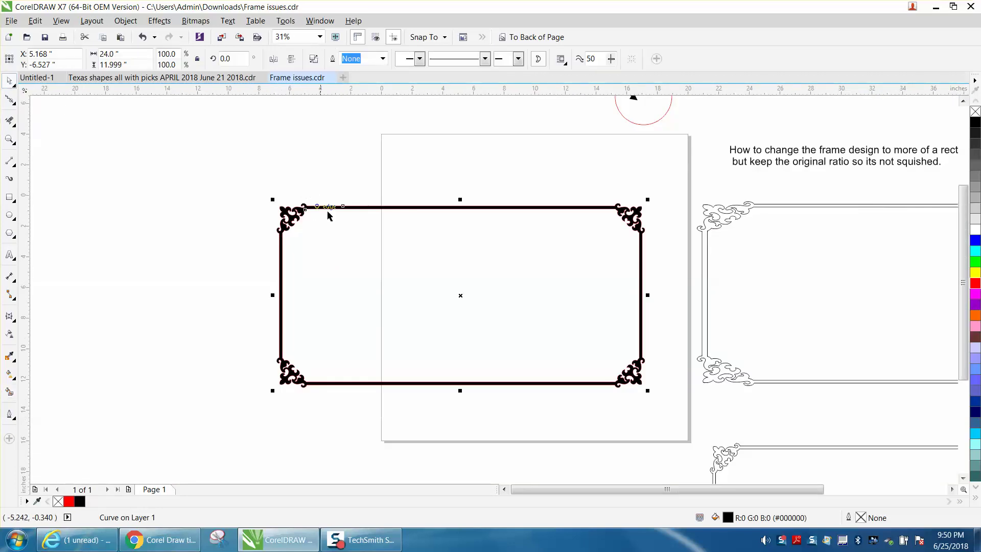
{"action": "scroll", "coordinate": [467, 280], "scroll_direction": "down", "scroll_amount": 2}
{"action": "left_click_drag", "start_coordinate": [463, 284], "coordinate": [235, 233]}
Clear the copy's outline, give it a red outline, and compare it with the original frame
{"action": "right_click", "coordinate": [974, 111]}
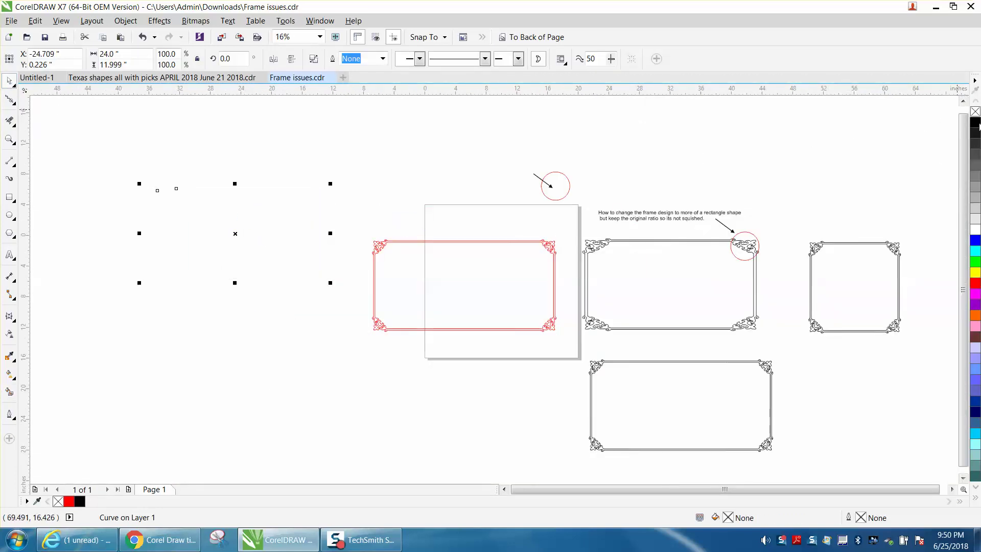
{"action": "right_click", "coordinate": [975, 285]}
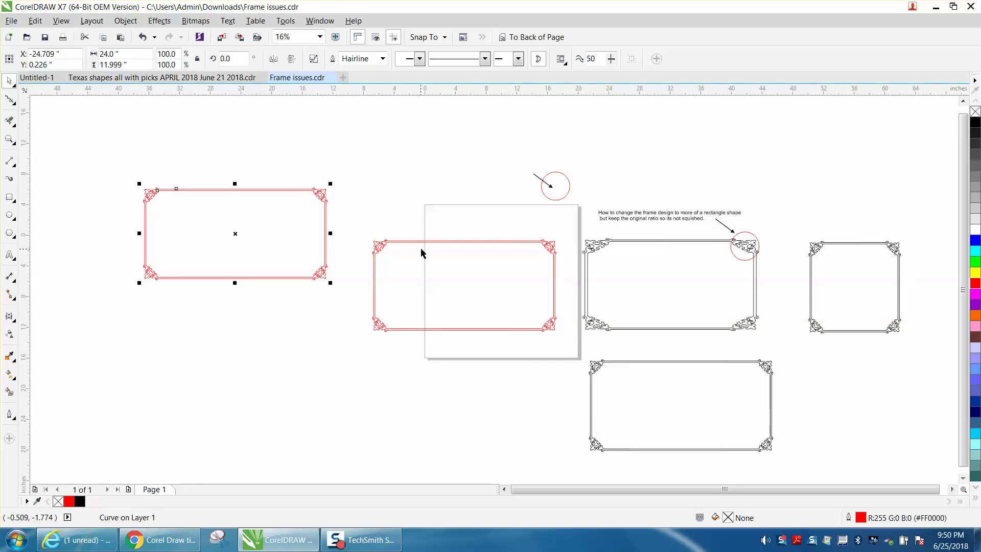
{"action": "left_click", "coordinate": [442, 253]}
{"action": "left_click", "coordinate": [448, 243]}
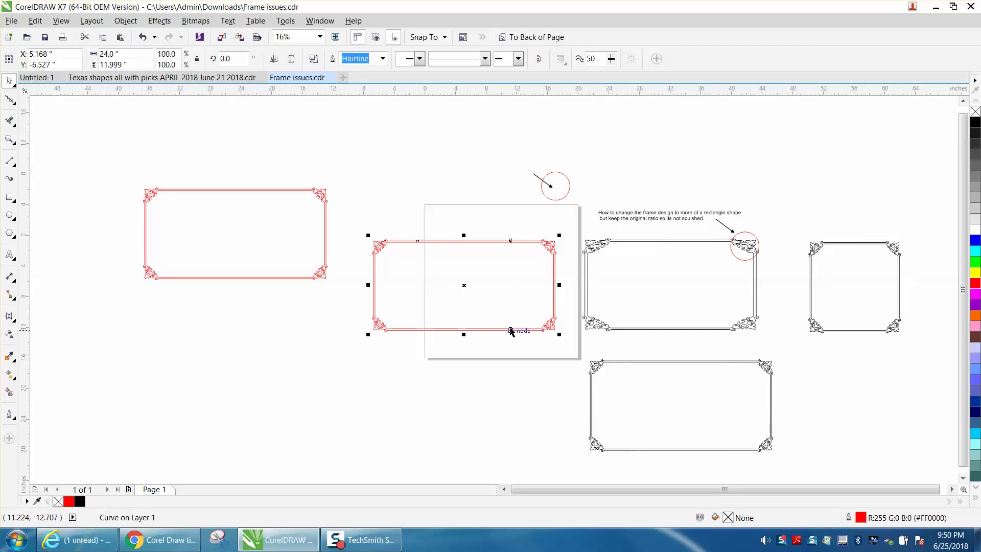
{"action": "left_click", "coordinate": [180, 191]}
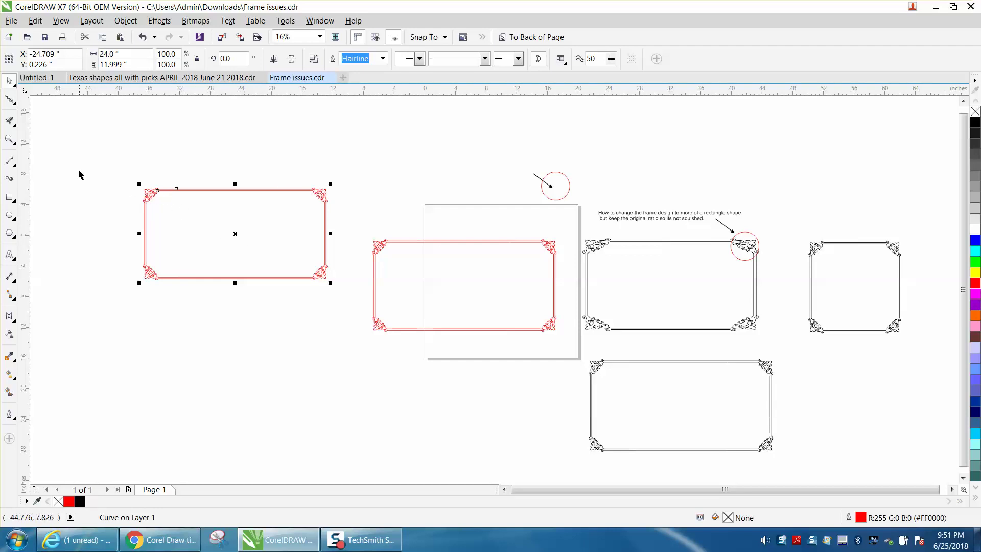
{"action": "left_click", "coordinate": [9, 139]}
{"action": "left_click_drag", "start_coordinate": [154, 183], "coordinate": [213, 202]}
{"action": "left_click_drag", "start_coordinate": [371, 228], "coordinate": [407, 241]}
{"action": "right_click", "coordinate": [356, 212]}
{"action": "right_click", "coordinate": [356, 209]}
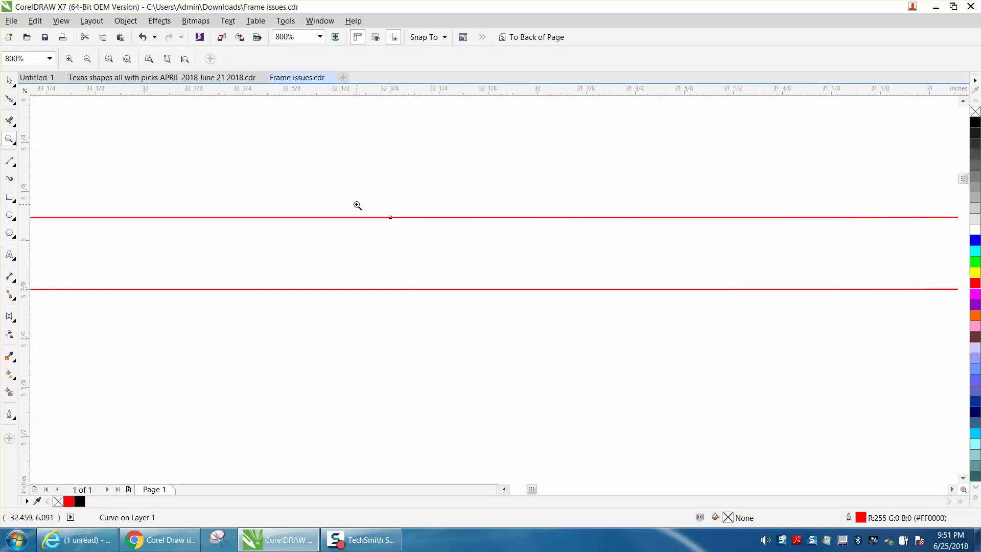
{"action": "right_click", "coordinate": [357, 205]}
{"action": "right_click", "coordinate": [358, 205]}
{"action": "right_click", "coordinate": [357, 205]}
{"action": "right_click", "coordinate": [370, 205]}
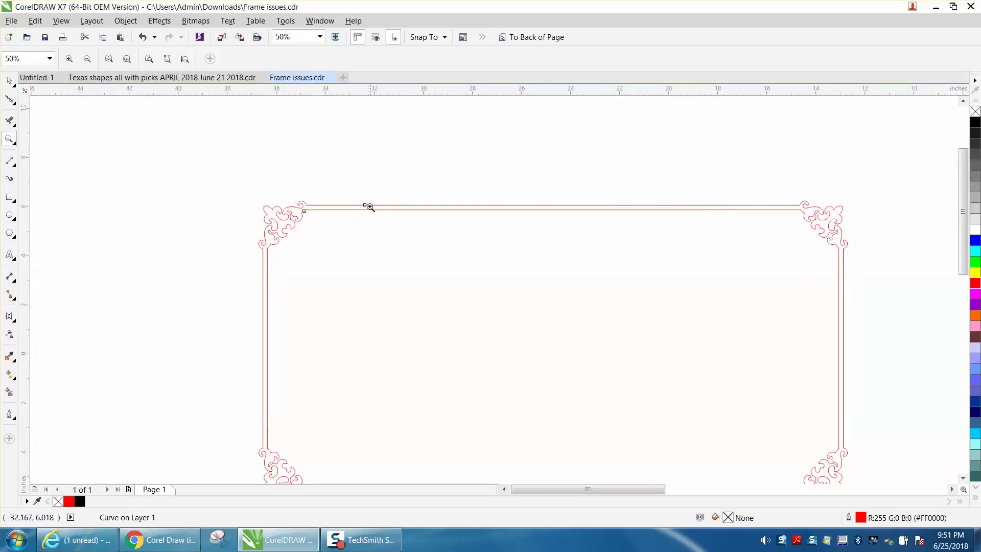
{"action": "right_click", "coordinate": [367, 206]}
{"action": "right_click", "coordinate": [381, 217]}
{"action": "right_click", "coordinate": [520, 222]}
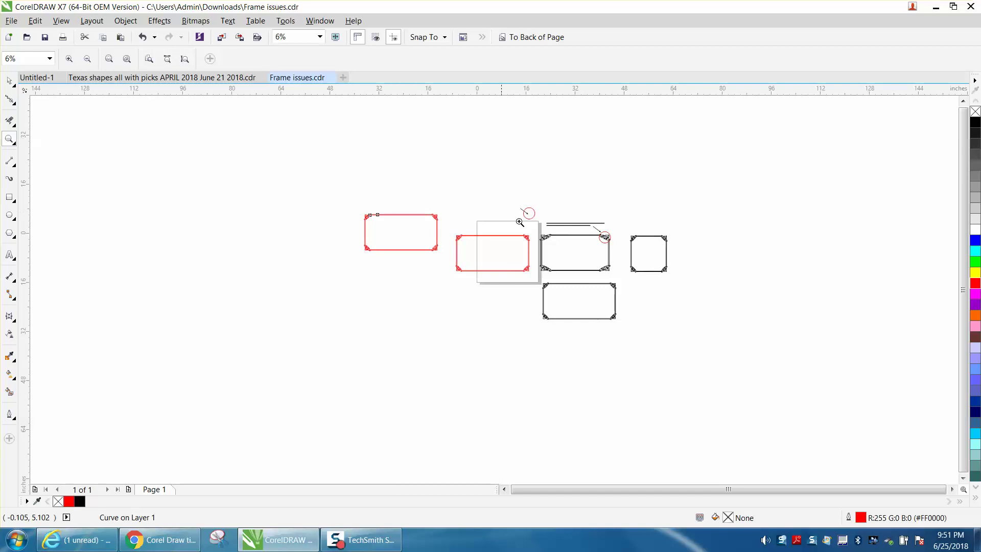
{"action": "left_click_drag", "start_coordinate": [625, 230], "coordinate": [694, 282]}
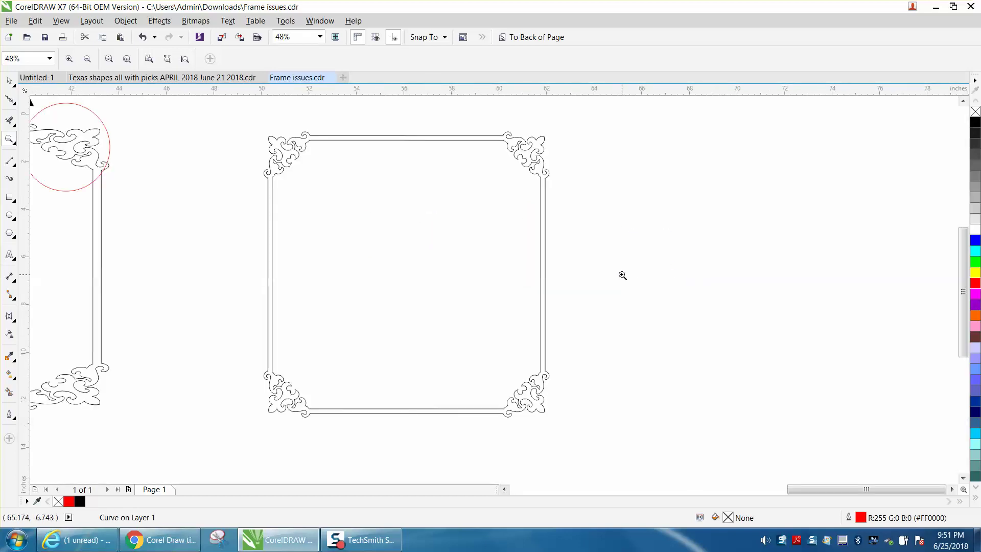
{"action": "right_click", "coordinate": [451, 201]}
{"action": "right_click", "coordinate": [458, 201]}
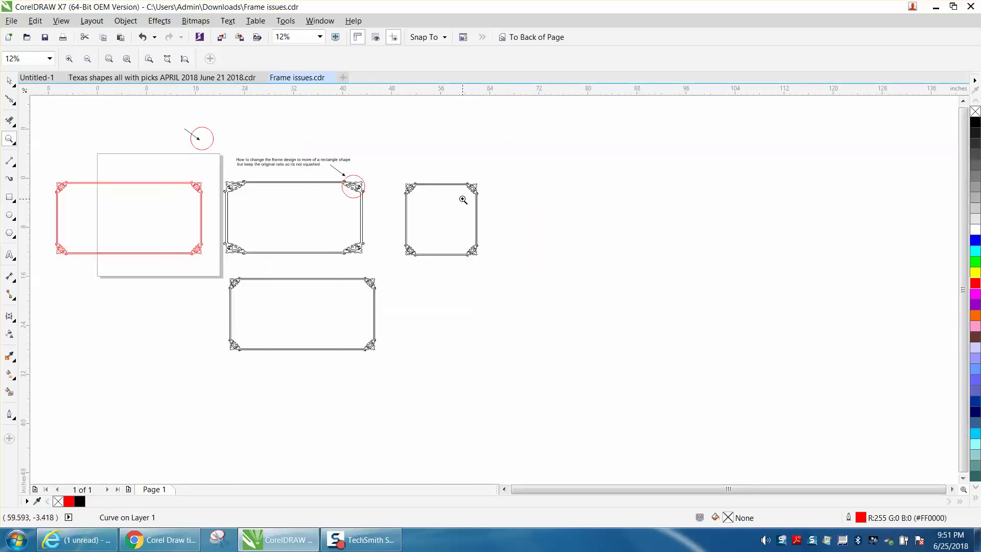